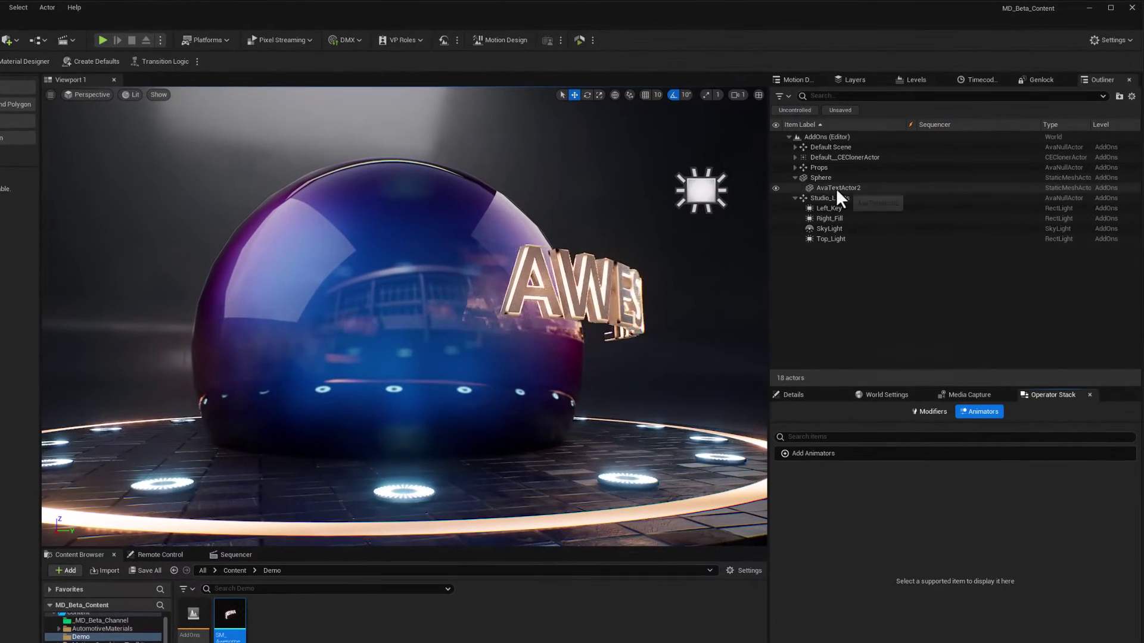
Step: Delete the AWESOME text actor and the SM_Awesome mesh asset, then save all content
left_click(850, 181)
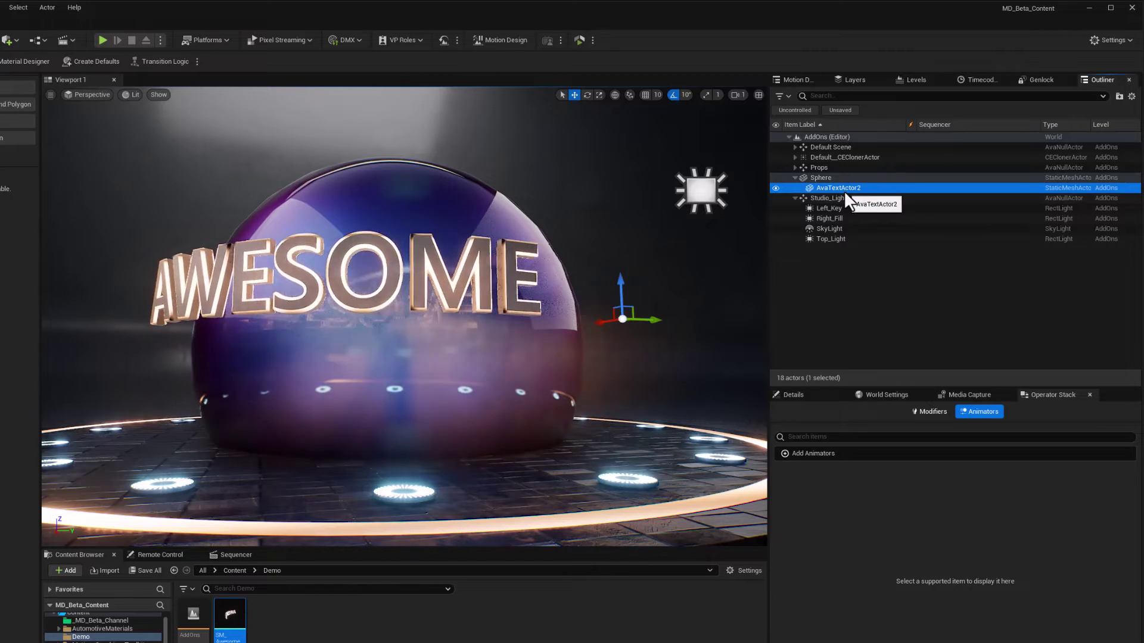
key("Delete")
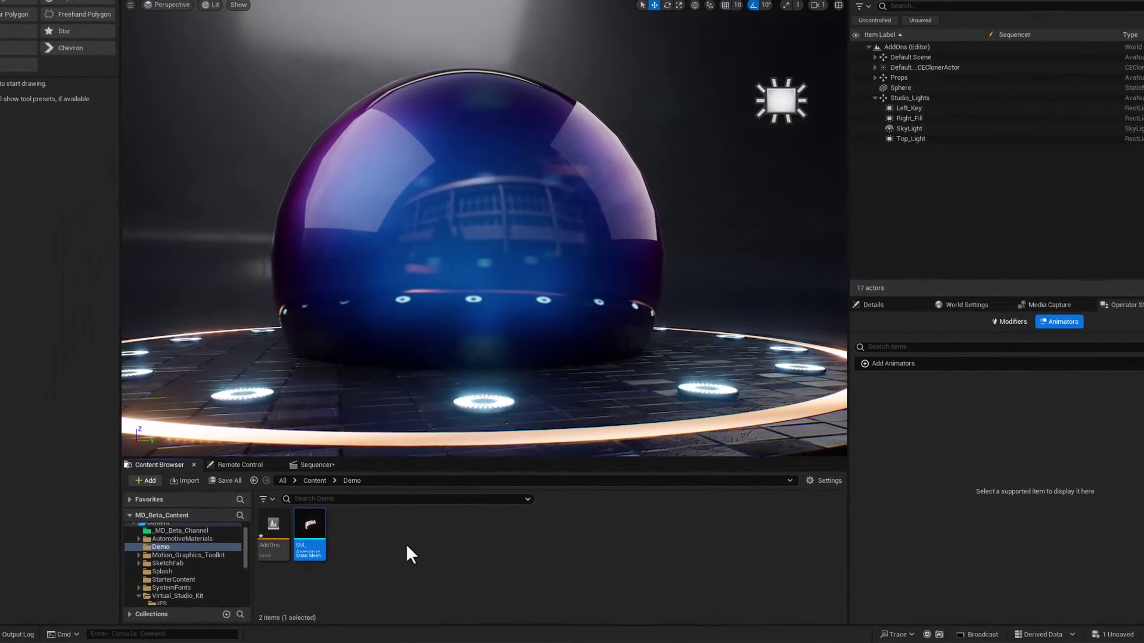
key("Delete")
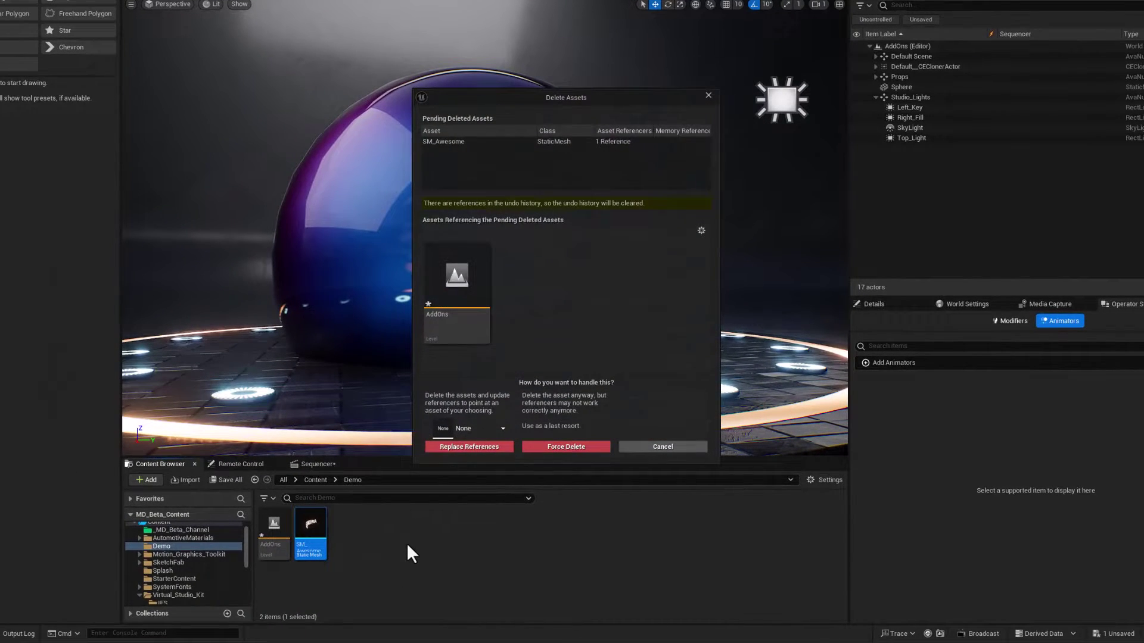
left_click(508, 445)
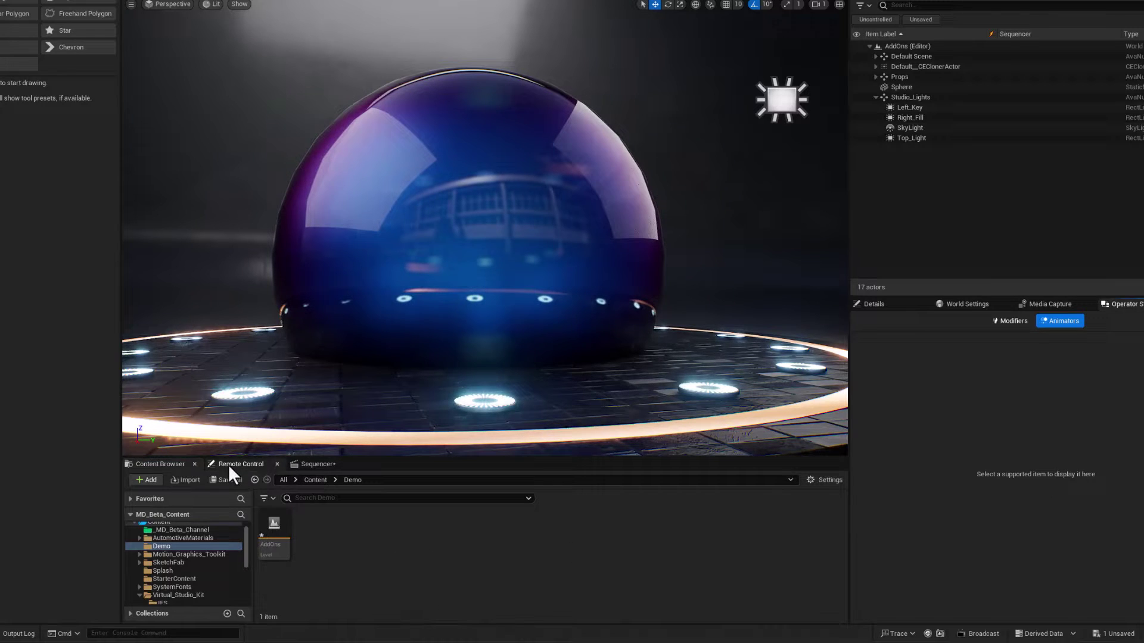
left_click(227, 480)
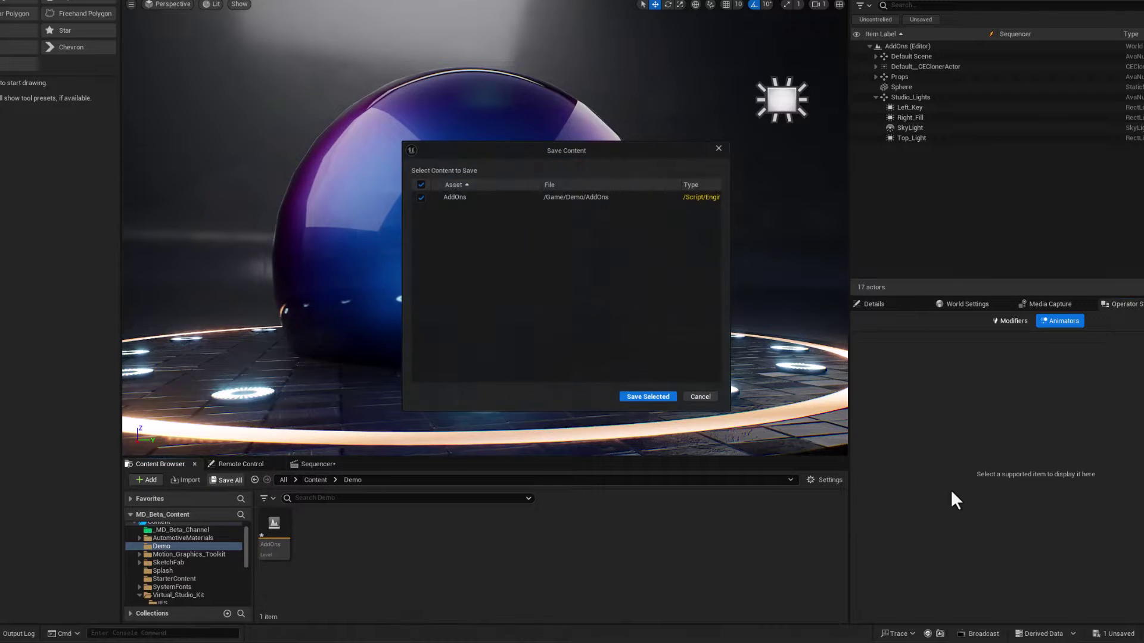
left_click(639, 396)
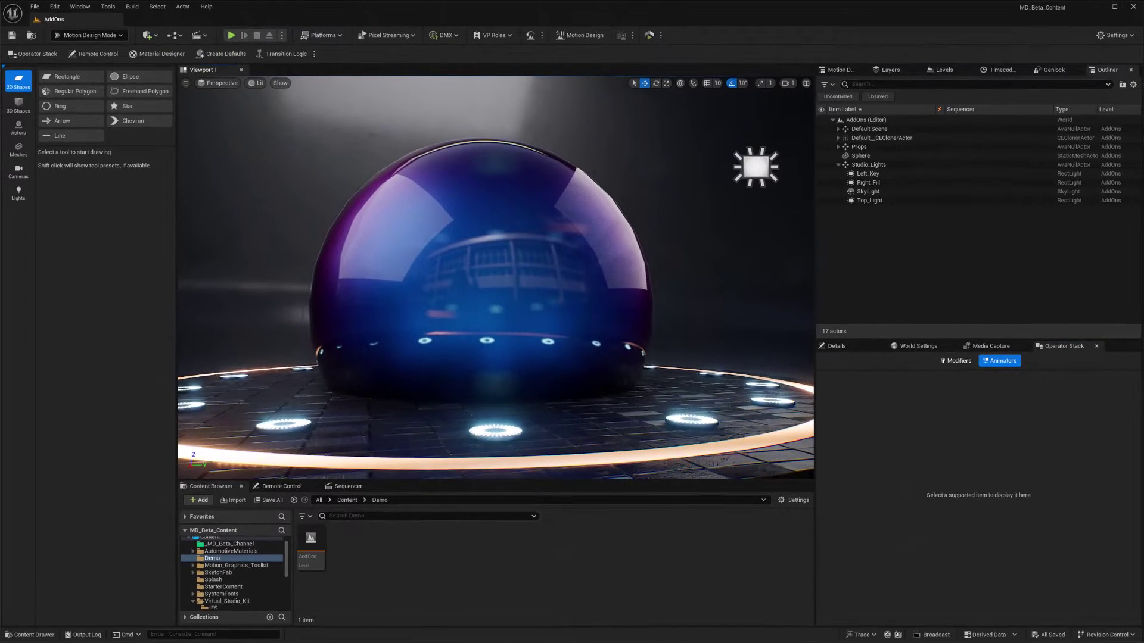
Step: Inspect the Sphere's Time_Rotation animator in the Operator Stack, then deselect the Sphere
left_click(870, 155)
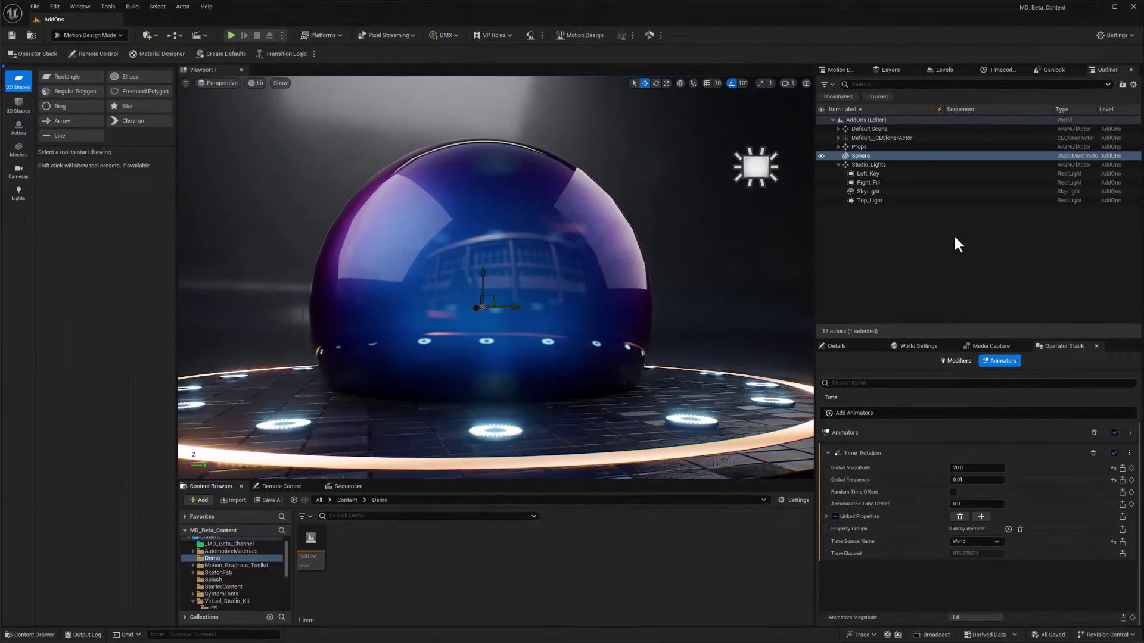
left_click(953, 240)
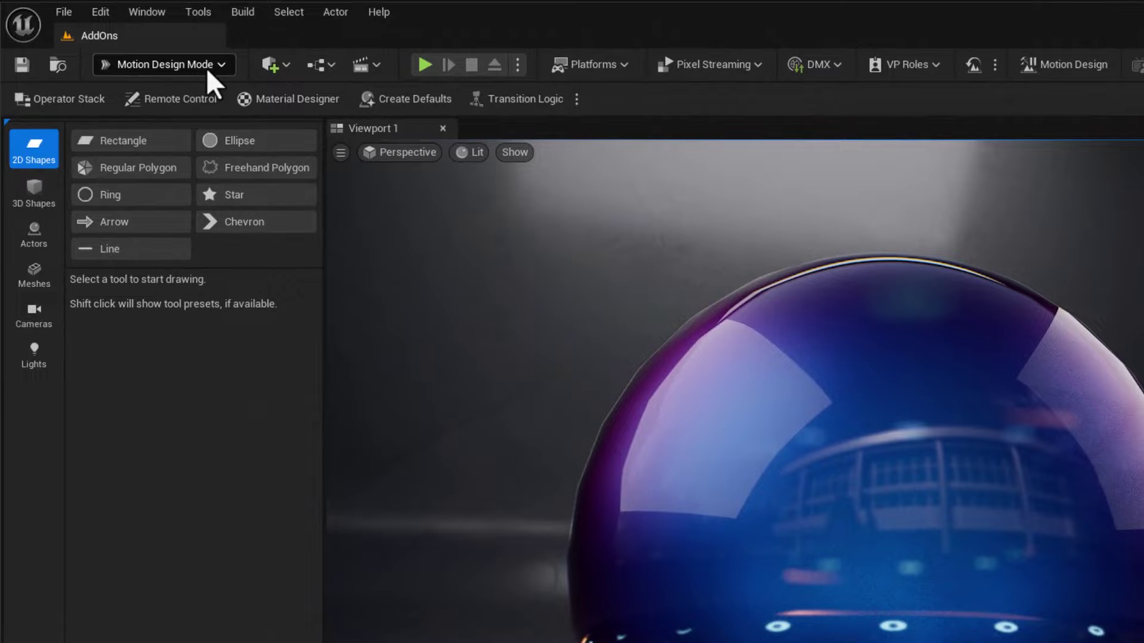
Step: Place a new Text Actor in the viewport from the Actors toolbox
left_click(35, 236)
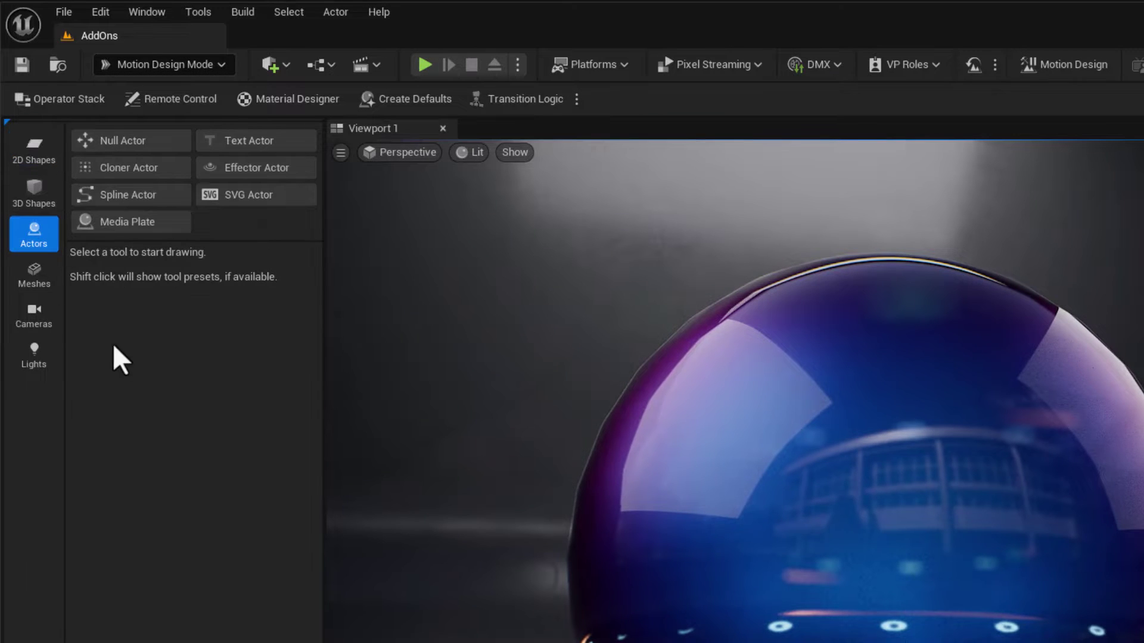
left_click(261, 141)
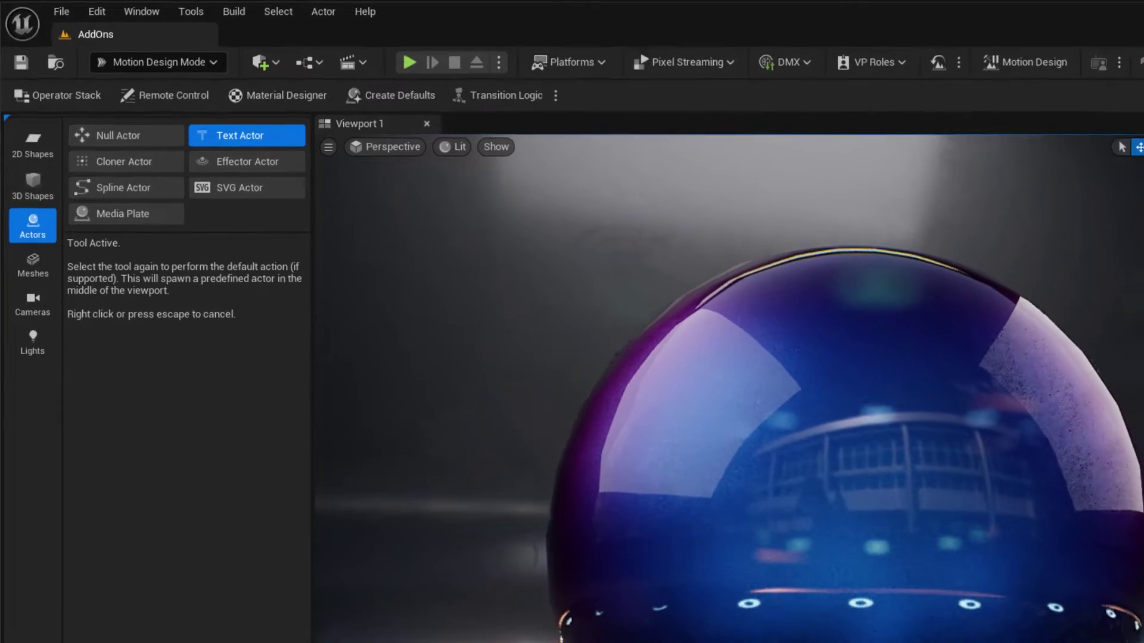
left_click(462, 642)
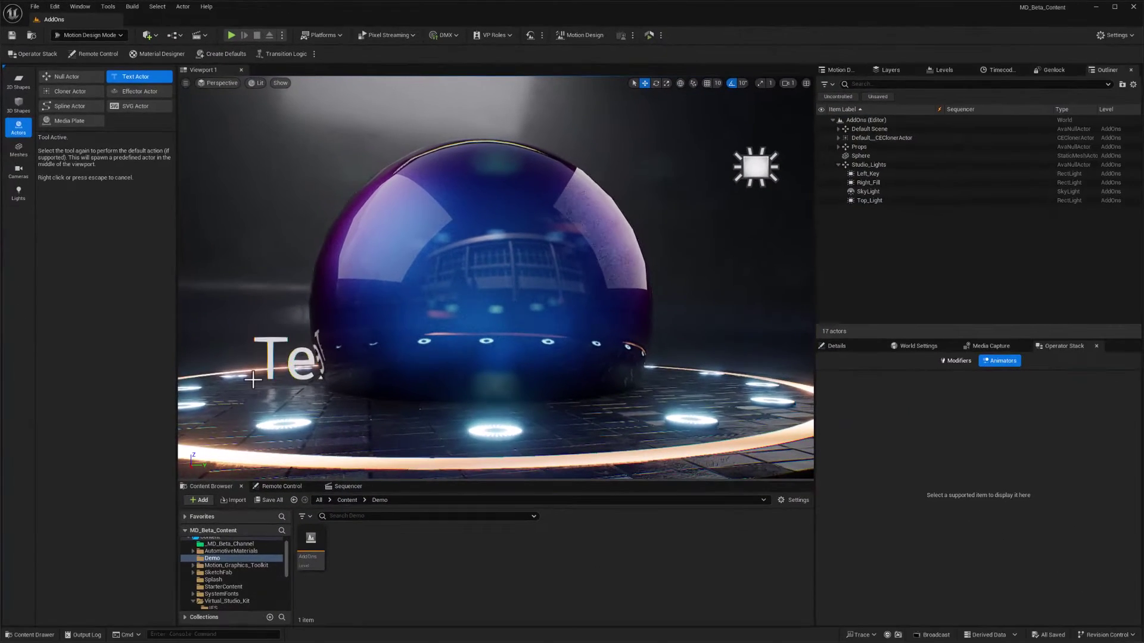
left_click(252, 379)
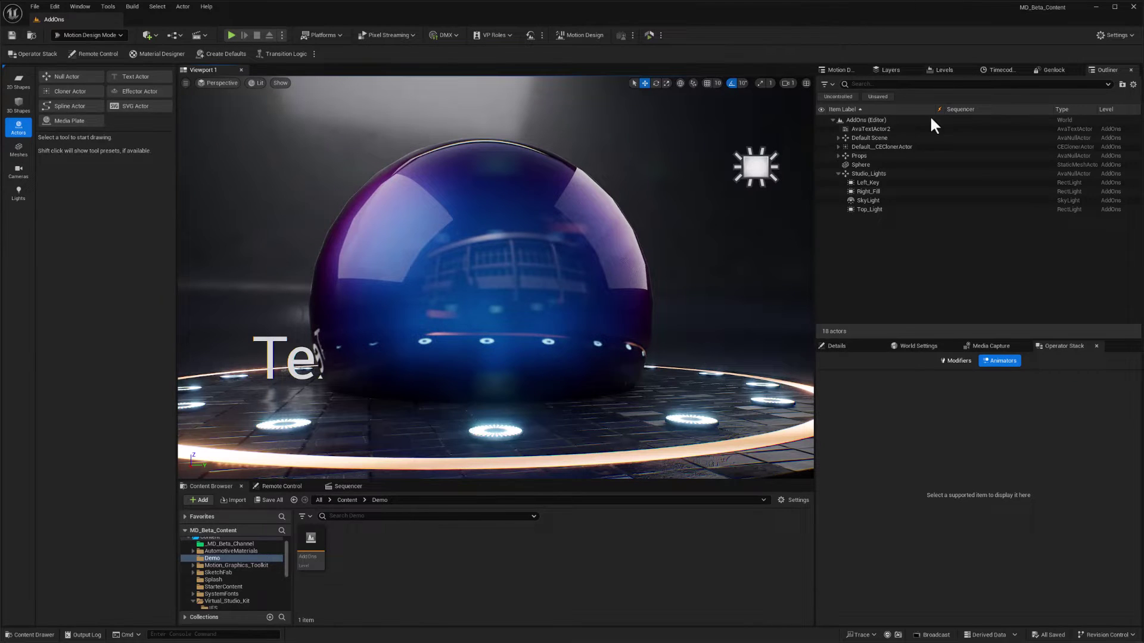
Step: Move AvaTextActor2 onto the floor in front of the sphere
left_click(871, 129)
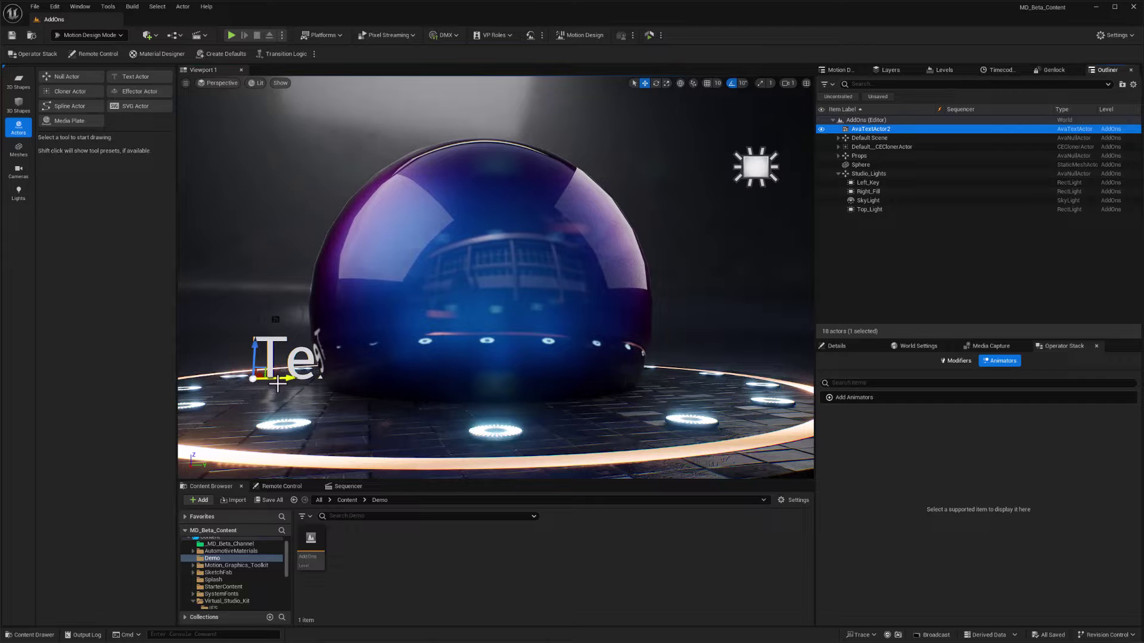
left_click_drag(256, 373, 328, 422)
key("f")
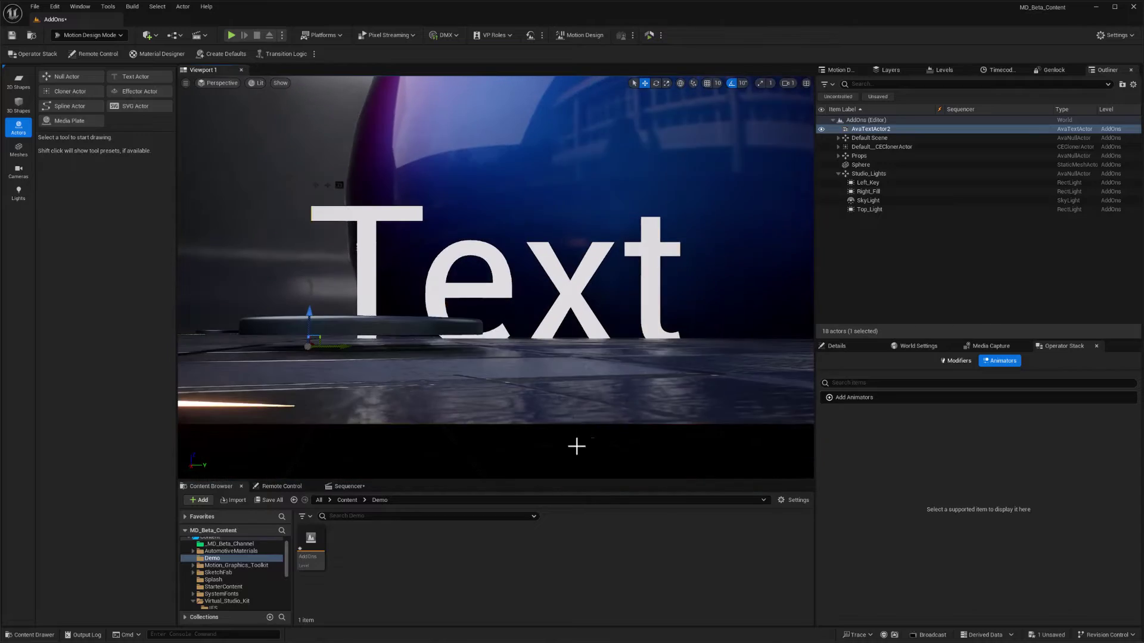
left_click_drag(578, 447, 489, 519, "alt")
right_click_drag(489, 518, 405, 518, "alt")
right_click_drag(576, 446, 474, 275)
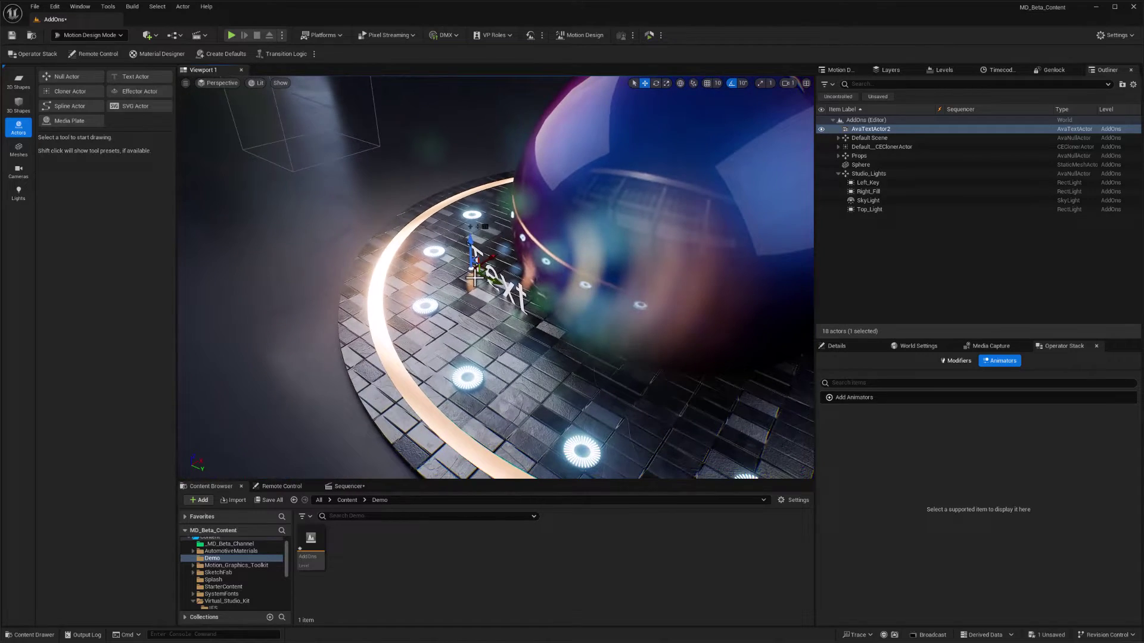
left_click_drag(493, 256, 469, 270)
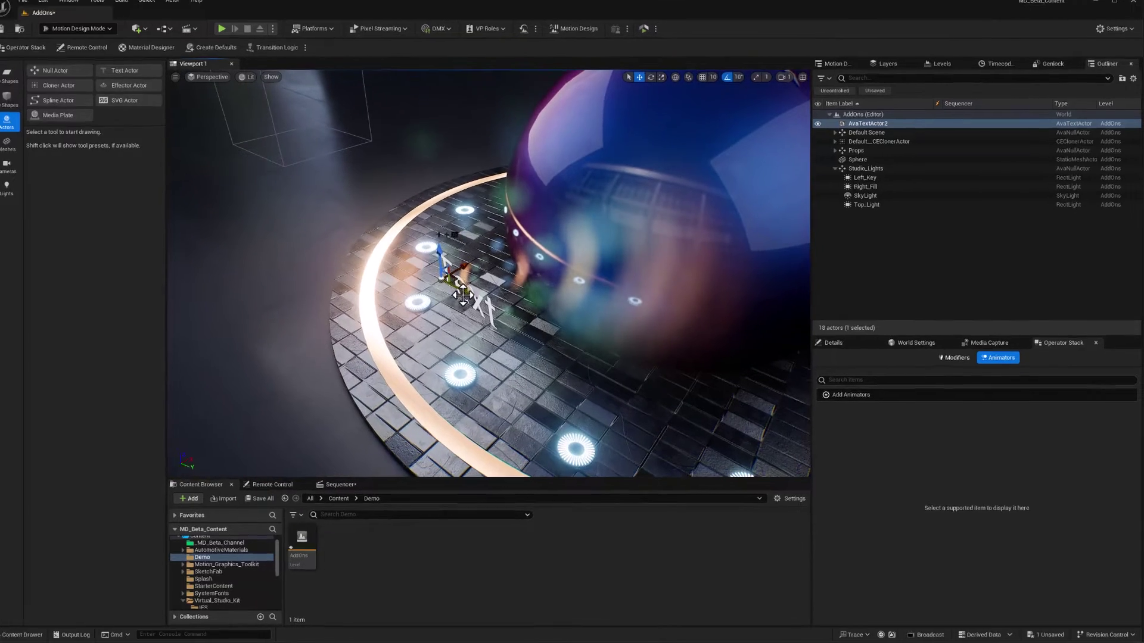
Step: Set the text to 'Awesome' in the Segoe UI Semibold font
left_click(766, 237)
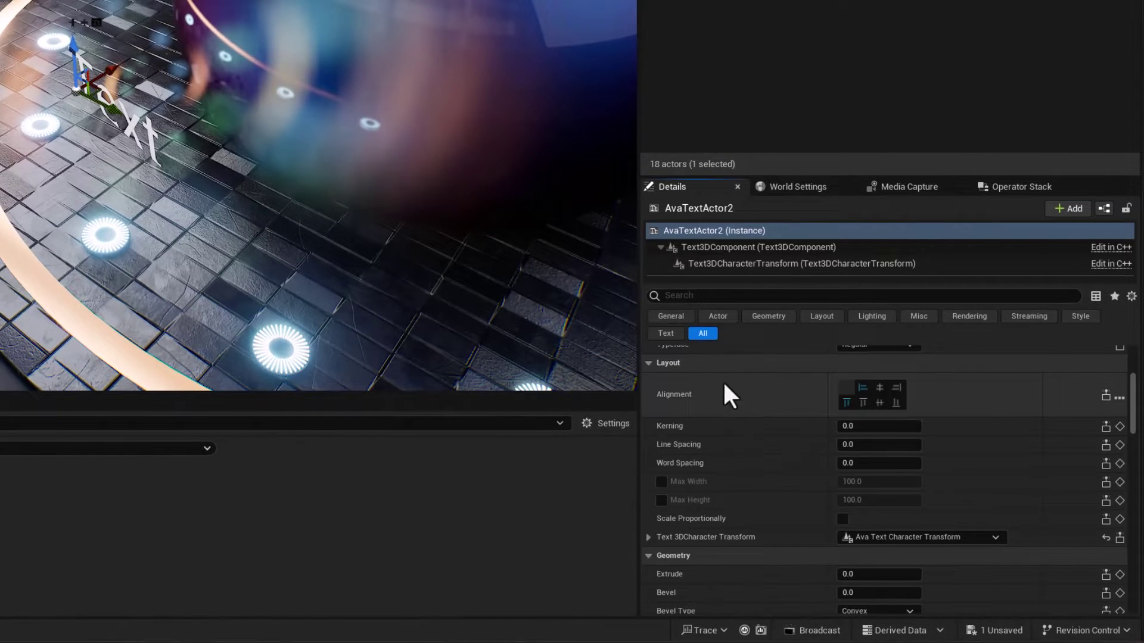
scroll(888, 474, "up", 5)
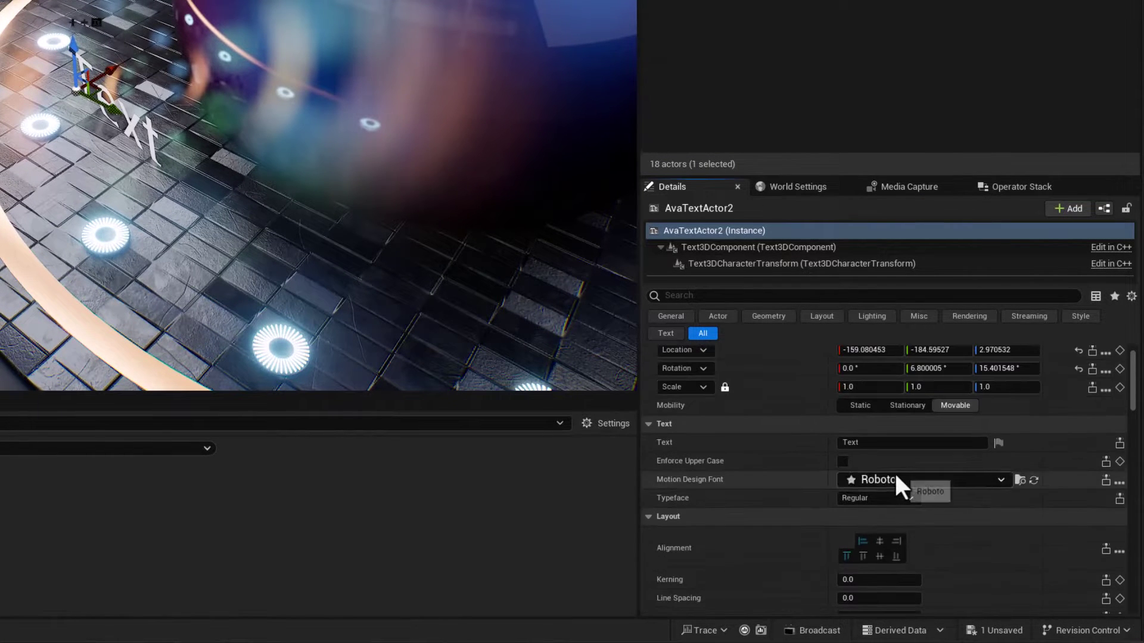
left_click(861, 466)
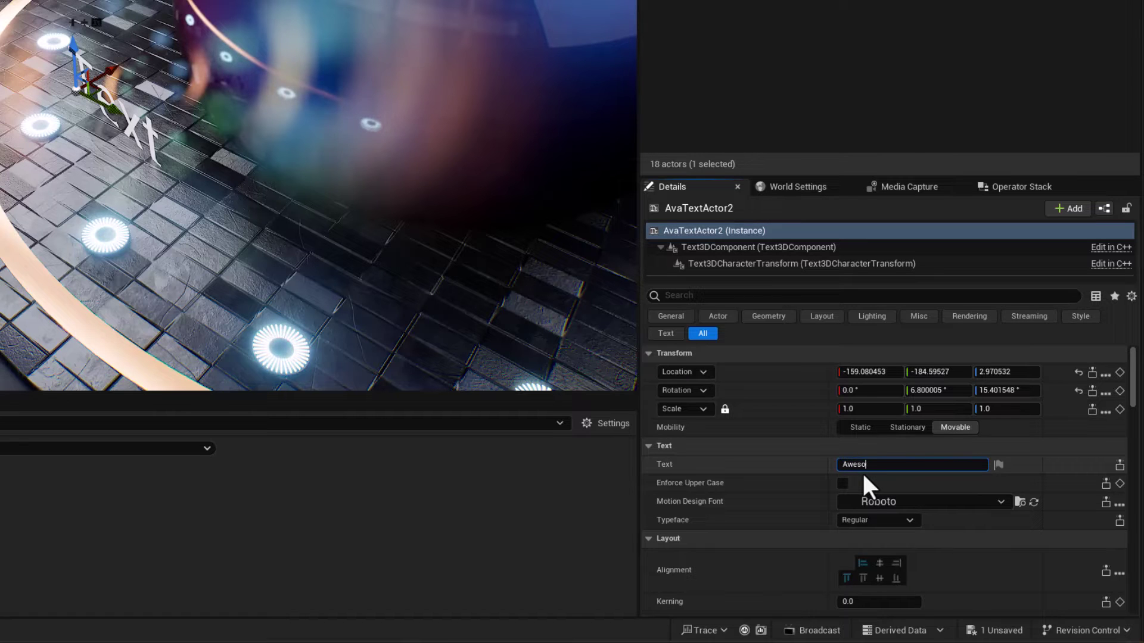
key("Return")
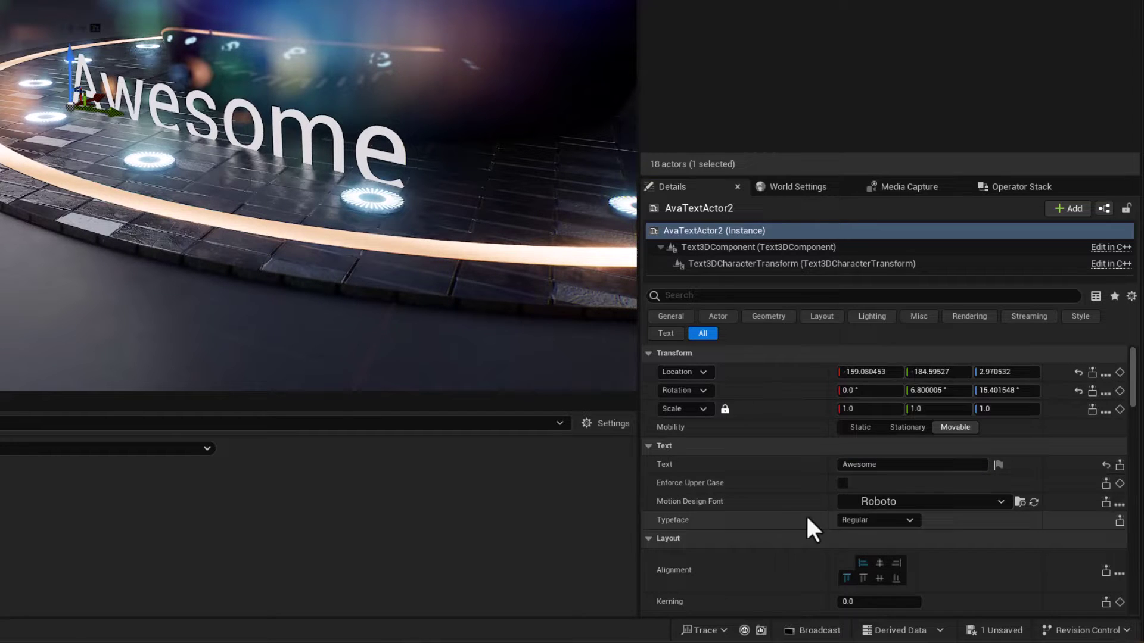
left_click(999, 500)
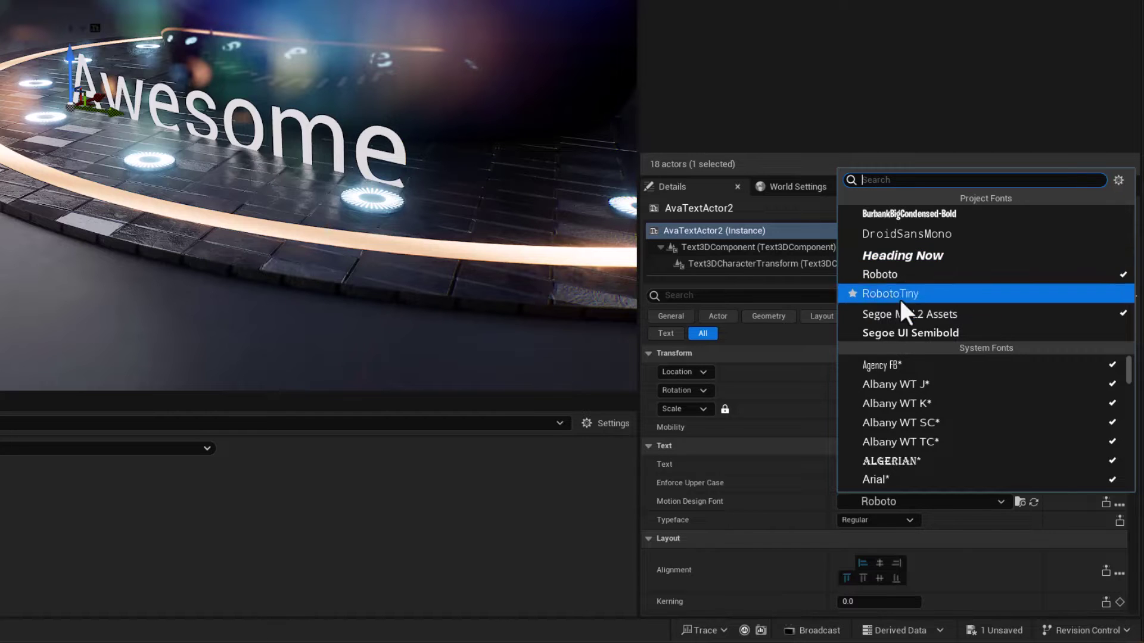
left_click(893, 337)
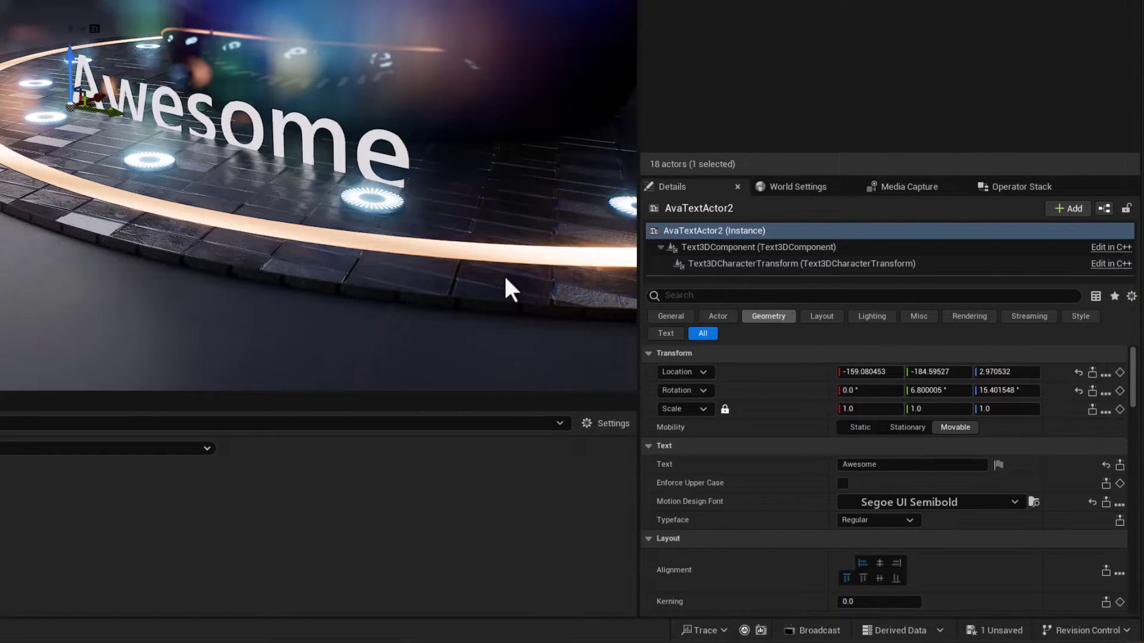
Step: Raise the text slightly and set its alignment to center and bottom
left_click_drag(62, 55, 63, 27)
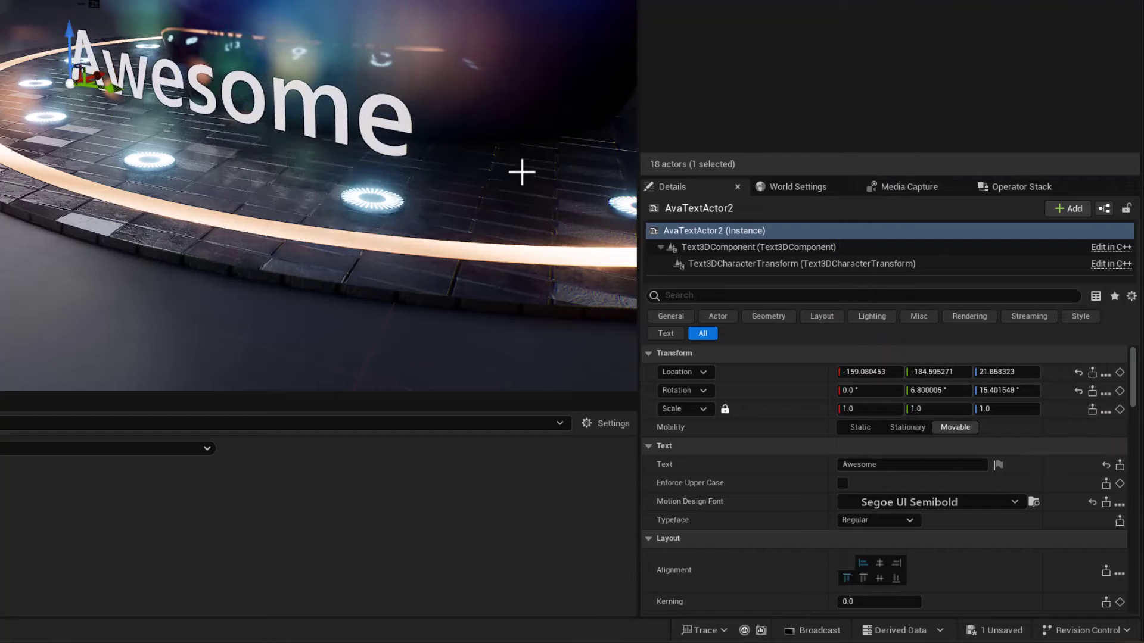
scroll(832, 482, "down", 5)
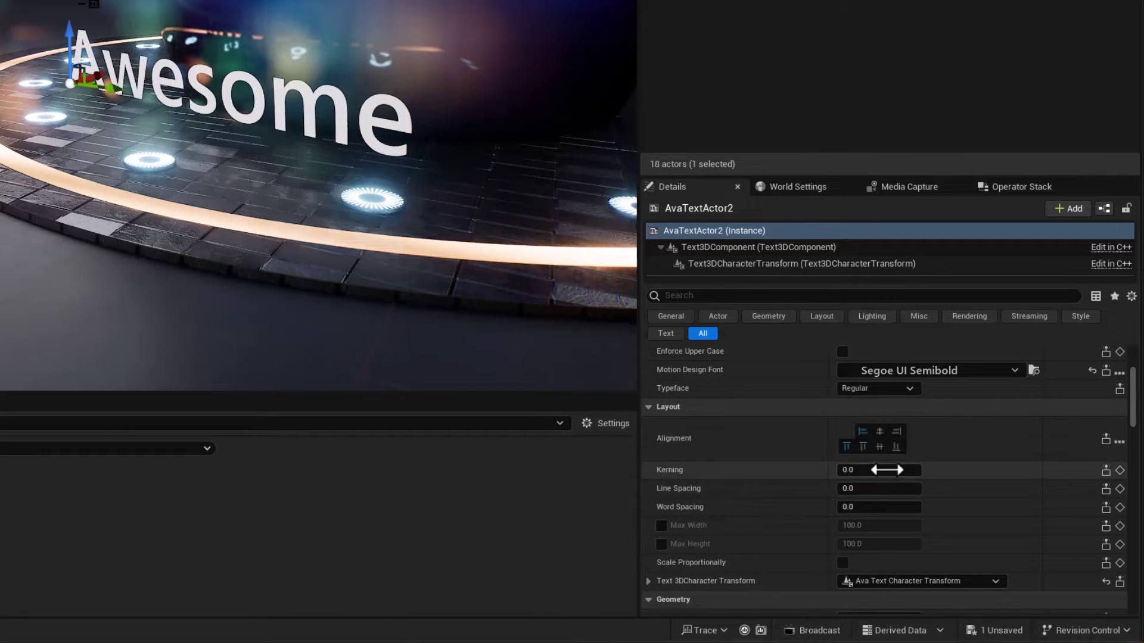
left_click(879, 431)
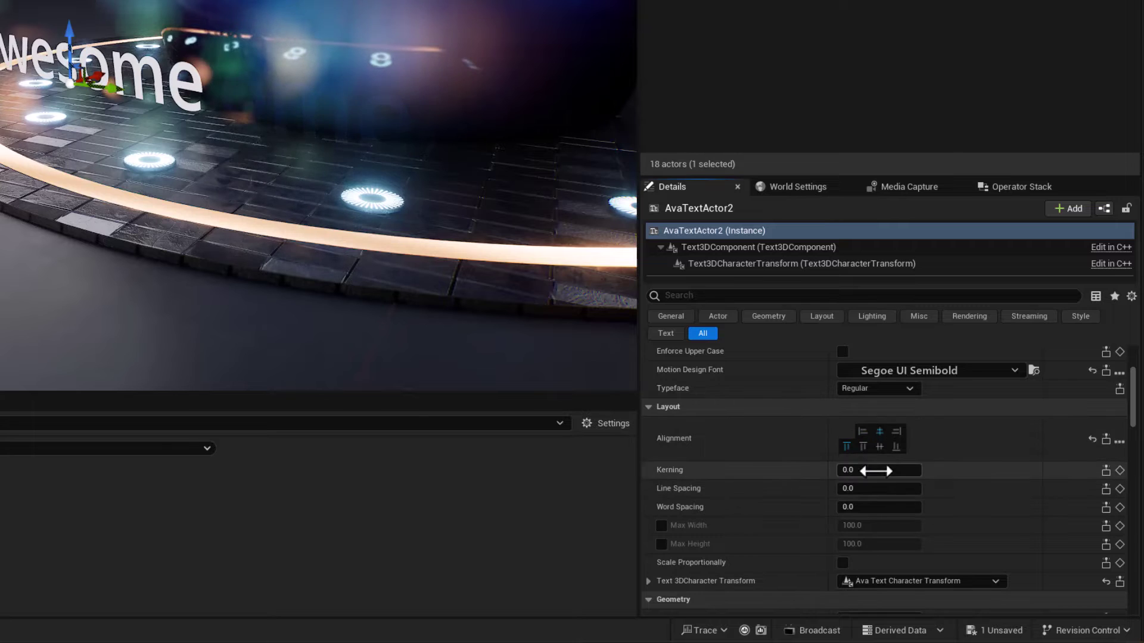
left_click(896, 447)
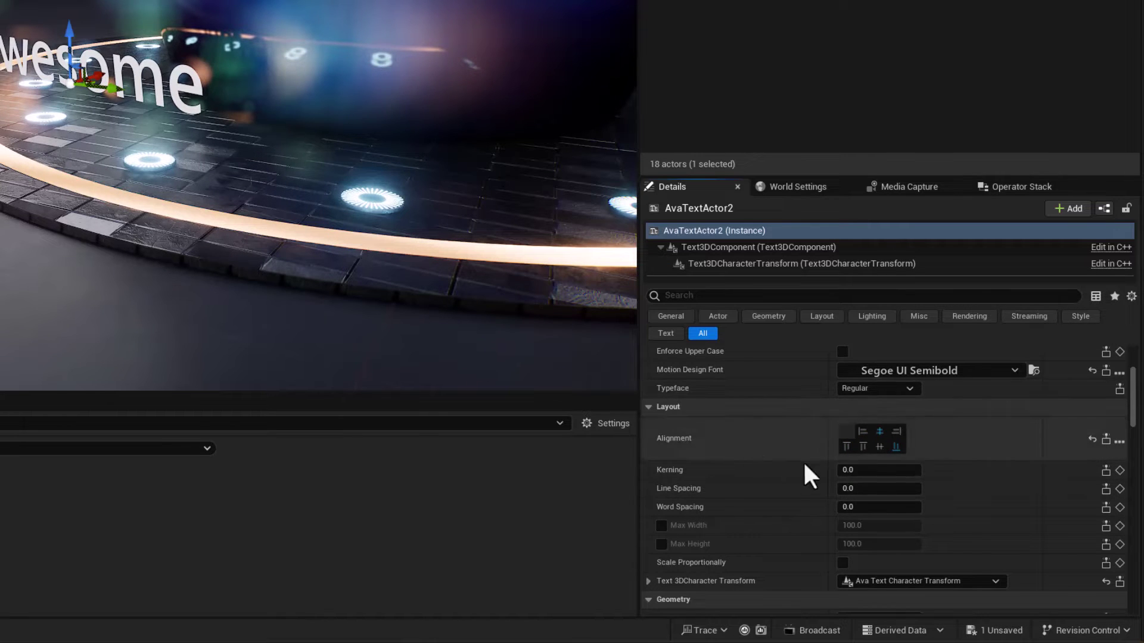
Step: Set the text geometry to extrude 10 and bevel 3
scroll(754, 484, "down", 10)
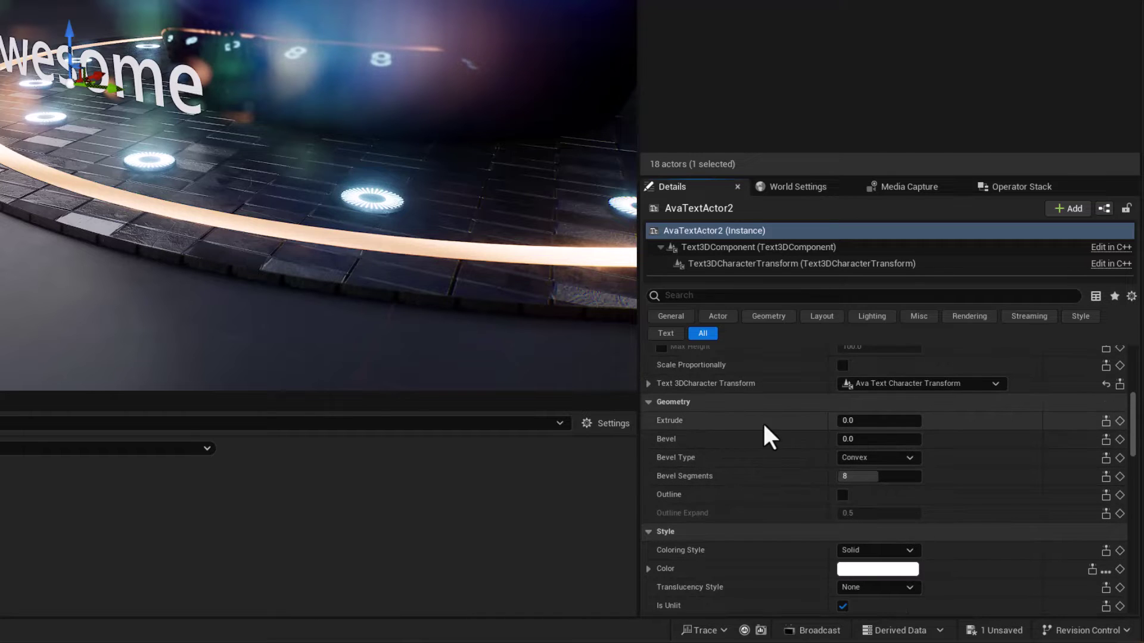
left_click(858, 421)
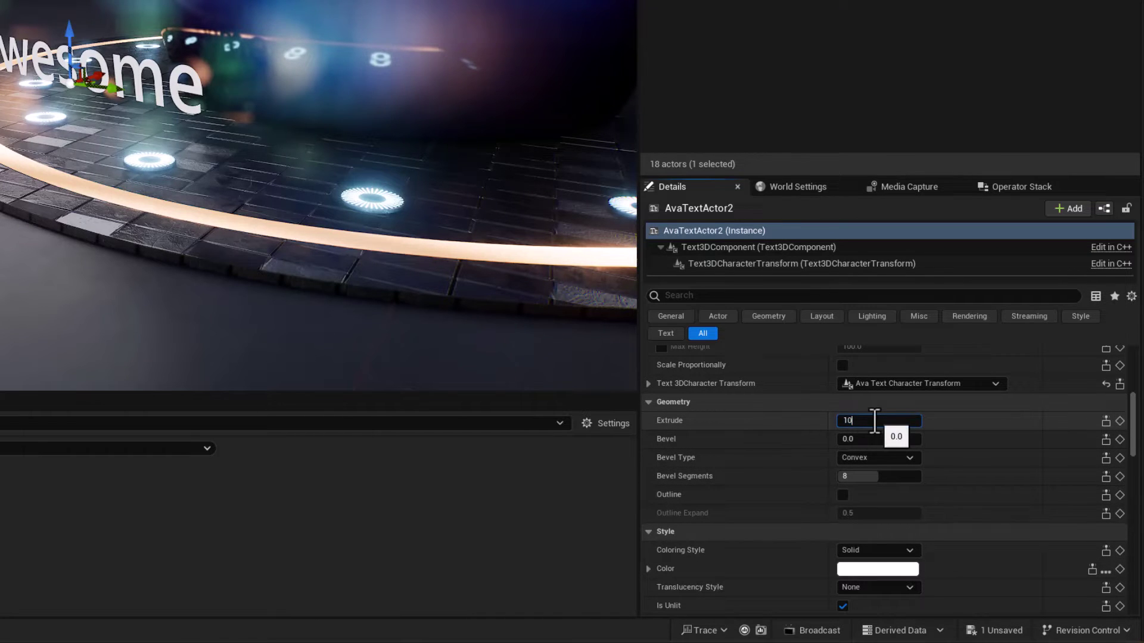
type("10")
left_click(876, 439)
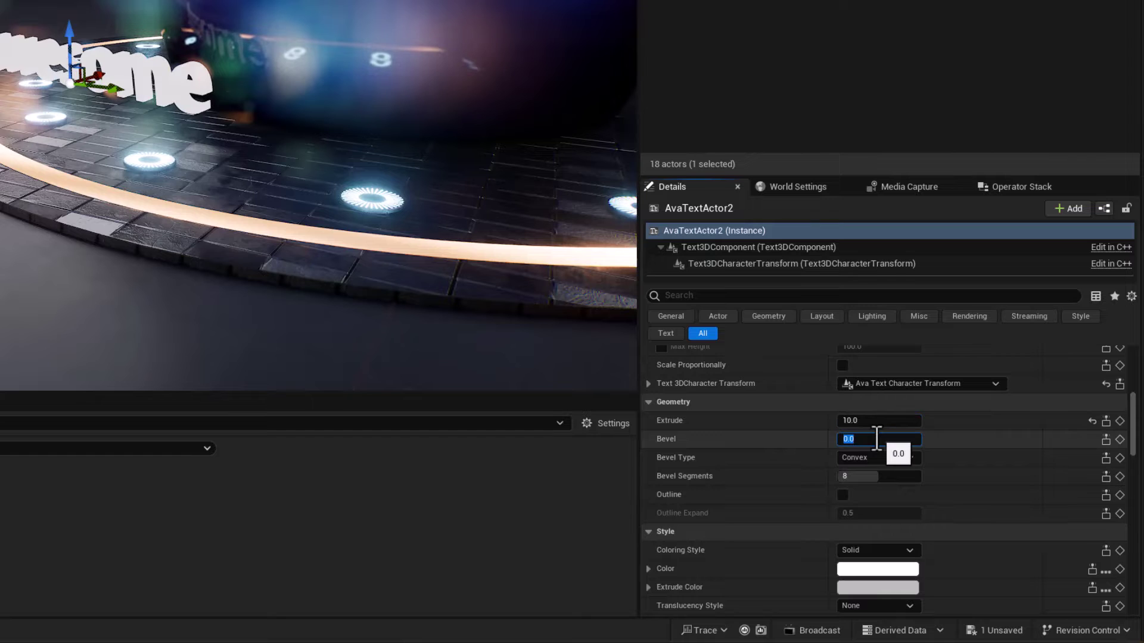
type("3")
key("Return")
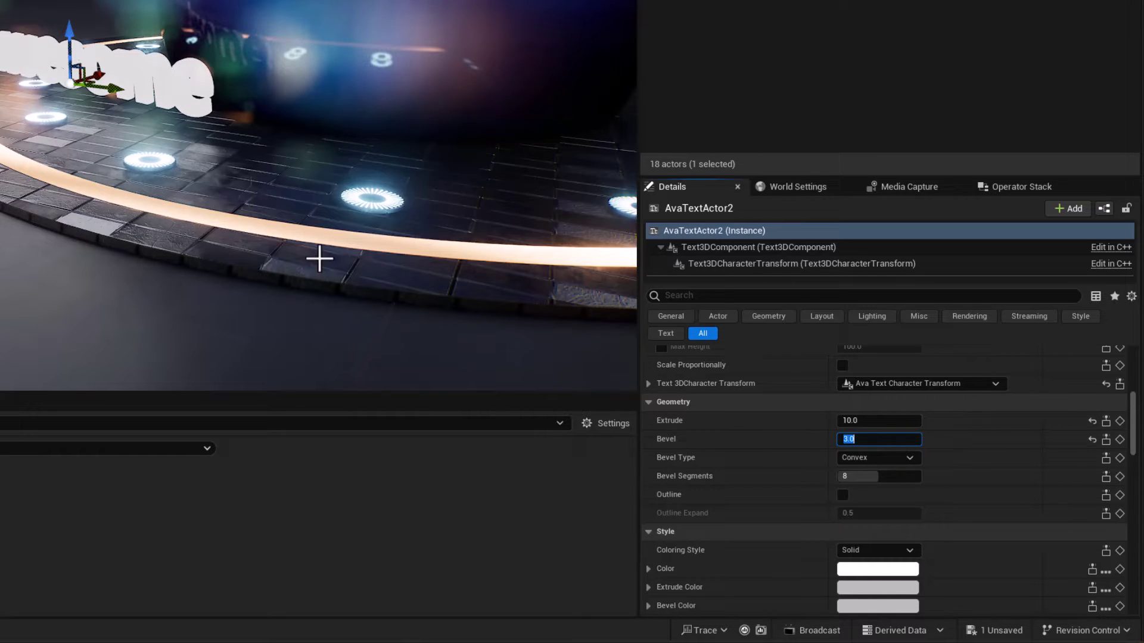
Step: Switch the text's coloring style to Custom Material
scroll(834, 540, "down", 3)
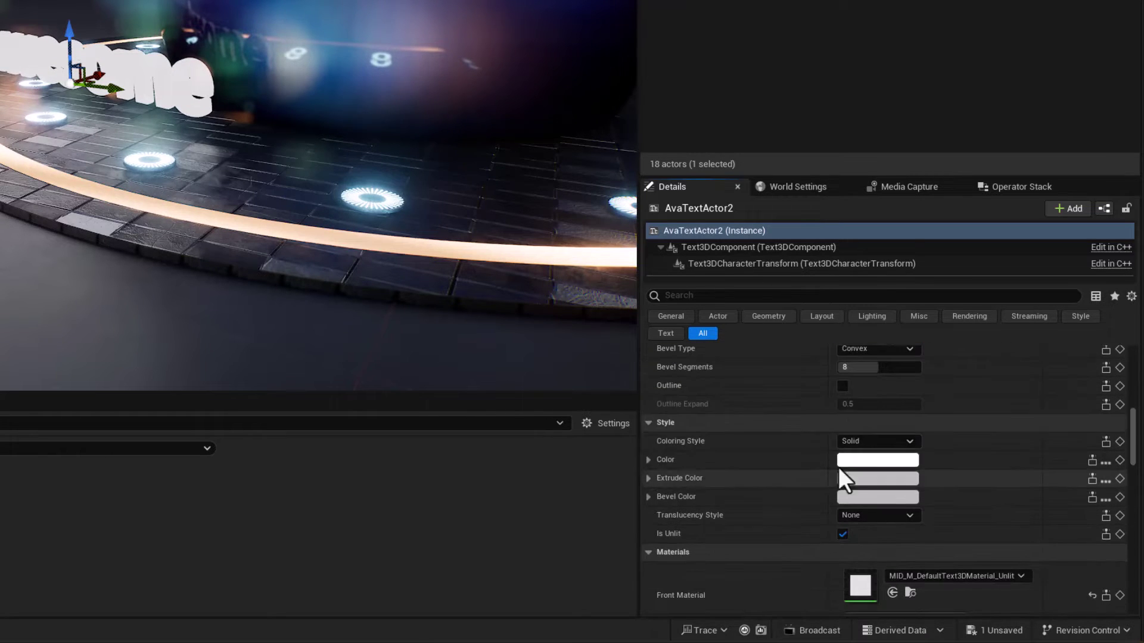
left_click(905, 441)
left_click(881, 495)
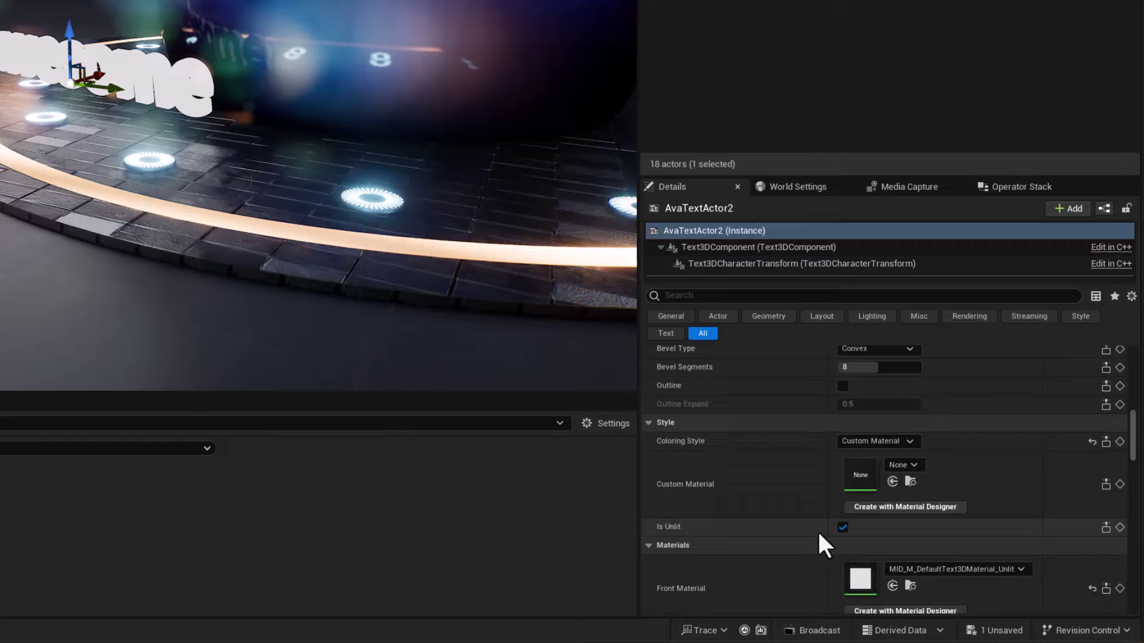
Step: Slide the Awesome text along the Y axis and frame the view from above
scroll(813, 532, "down", 3)
scroll(809, 525, "up", 3)
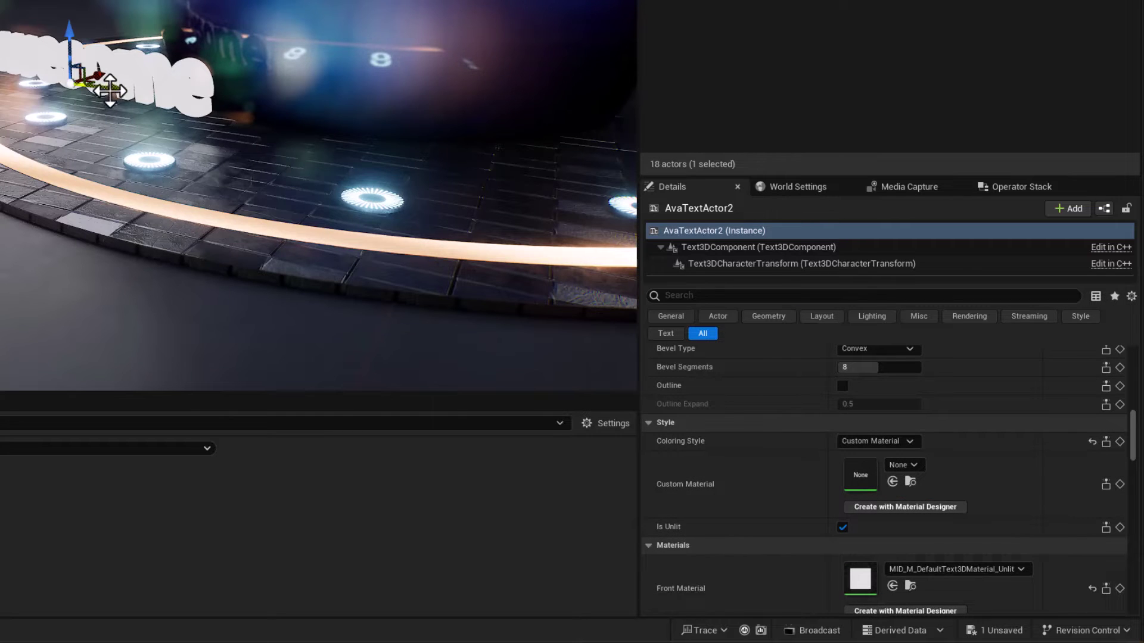
left_click_drag(112, 88, 302, 111)
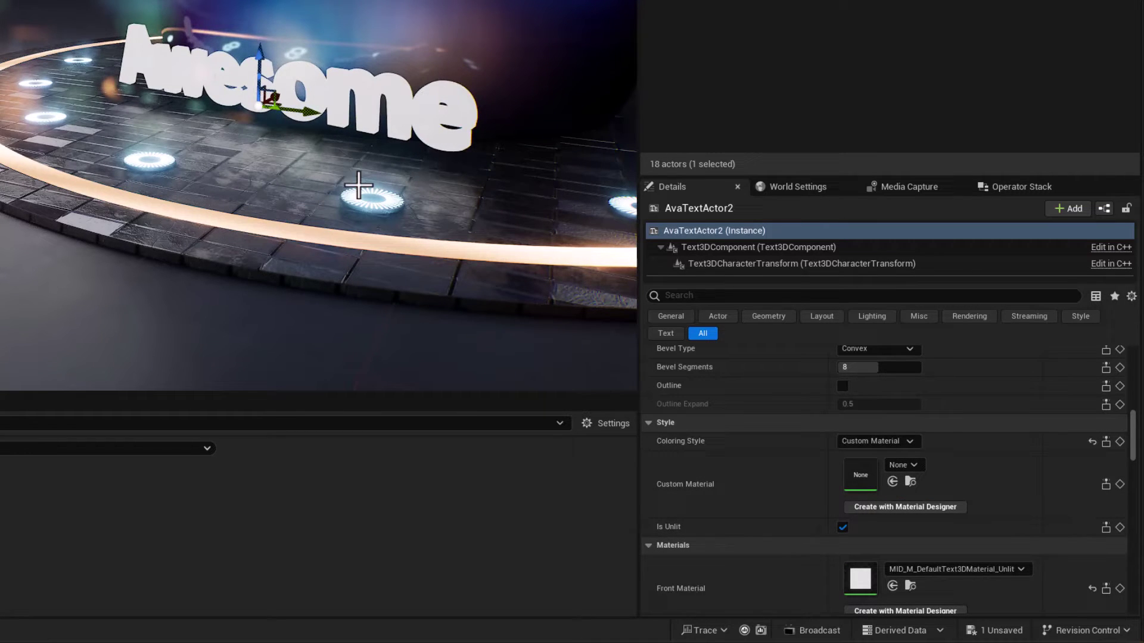
key("f")
left_click_drag(281, 184, 286, 256, "alt")
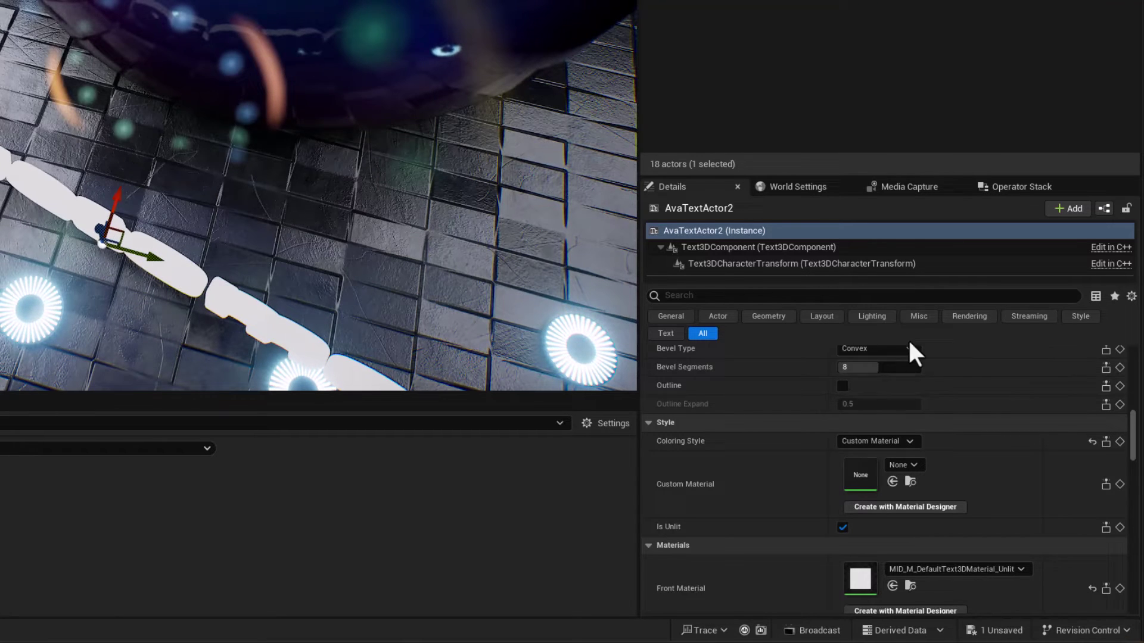
scroll(1013, 411, "up", 10)
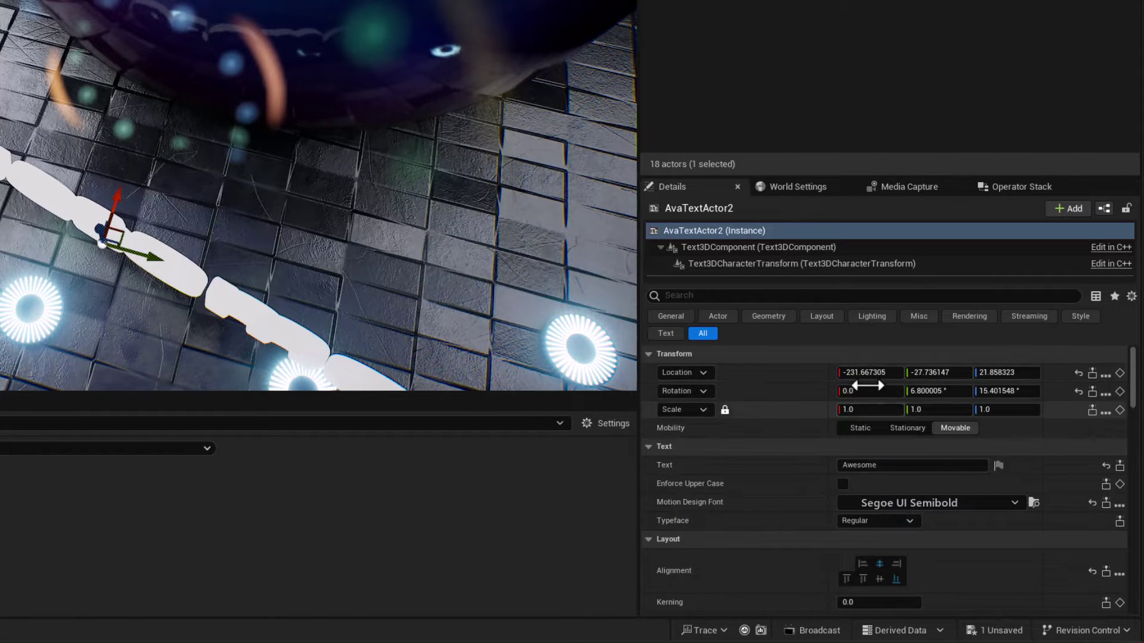
Step: Zero the text's rotation and place it at Y 17.458676 on the platform
left_click(879, 396)
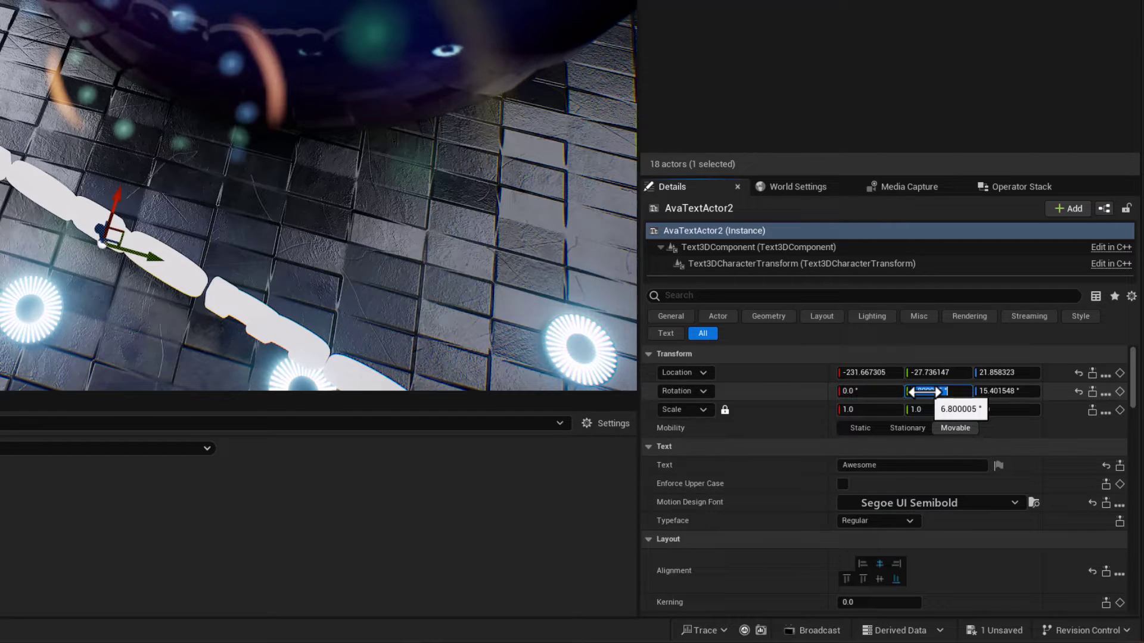
type("0")
key("Tab")
type("0")
key("Tab")
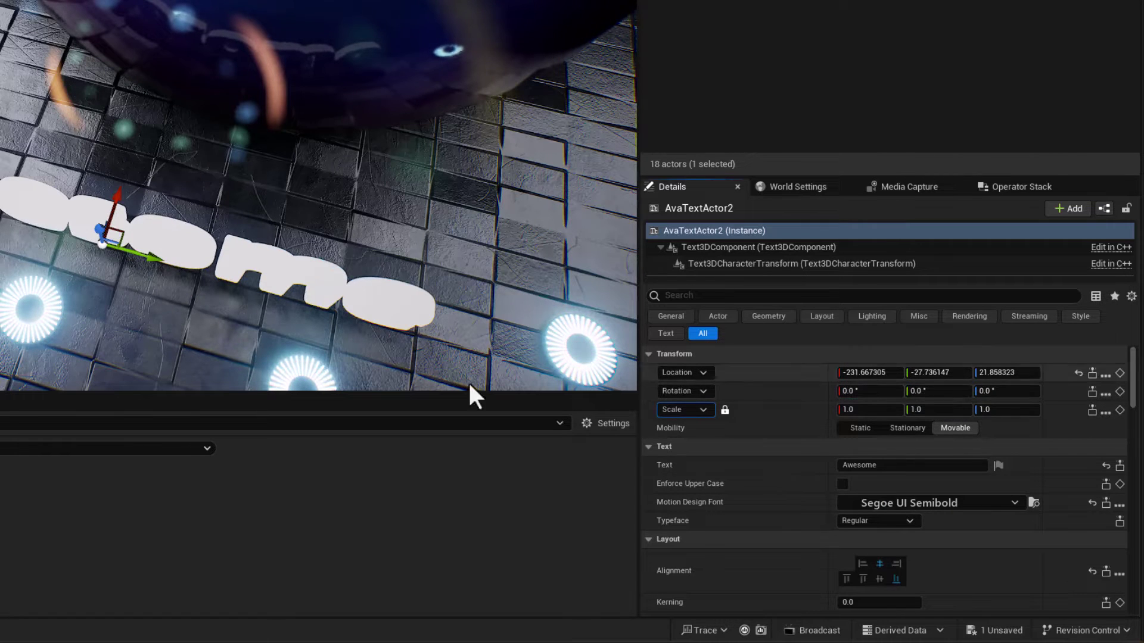
left_click_drag(143, 255, 253, 270)
left_click_drag(327, 286, 304, 226, "alt")
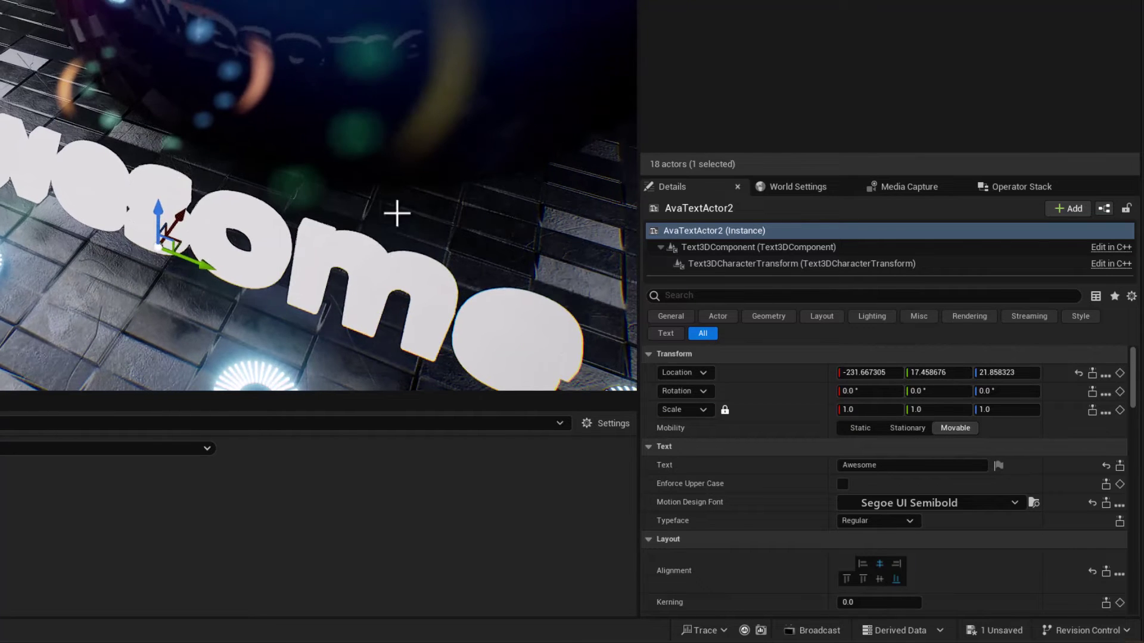
right_click_drag(397, 213, 272, 320, "alt")
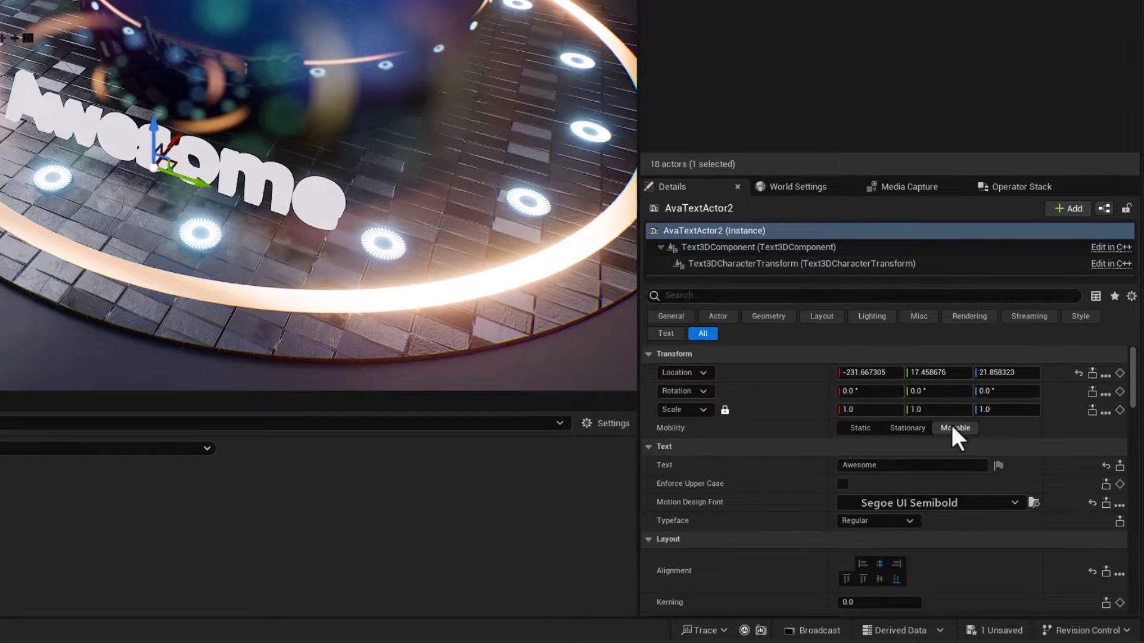
Step: Apply M_Glossy_Floor_Inst6 from Virtual_Studio_Kit/Materials/Glossy as the text's Custom Material
scroll(1131, 464, "down", 10)
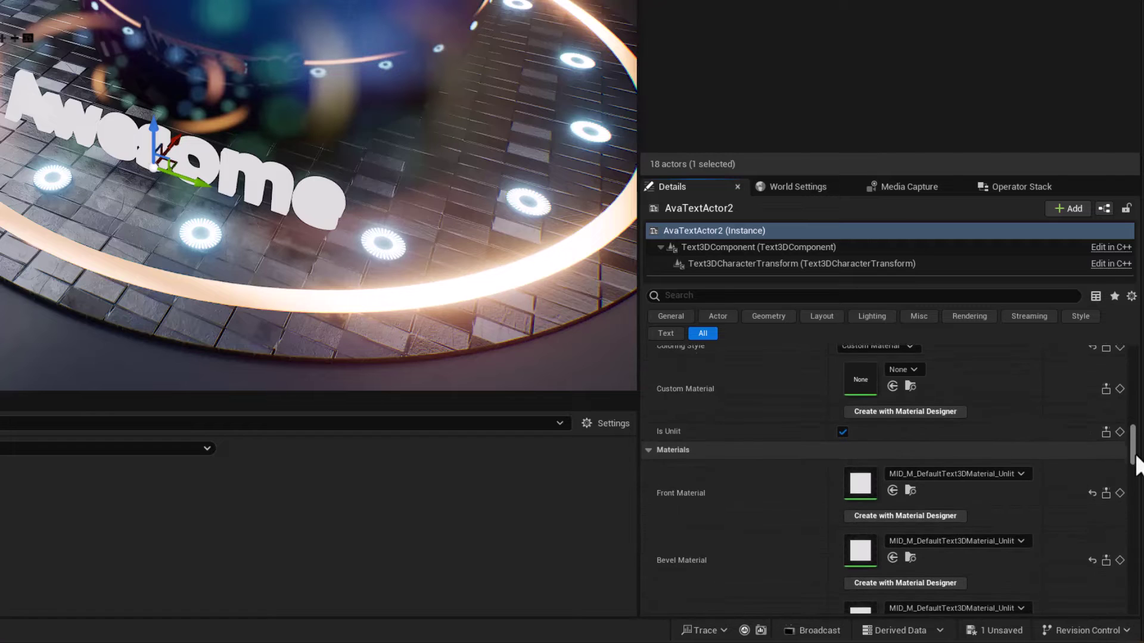
scroll(1136, 471, "down", 3)
scroll(1136, 471, "up", 4)
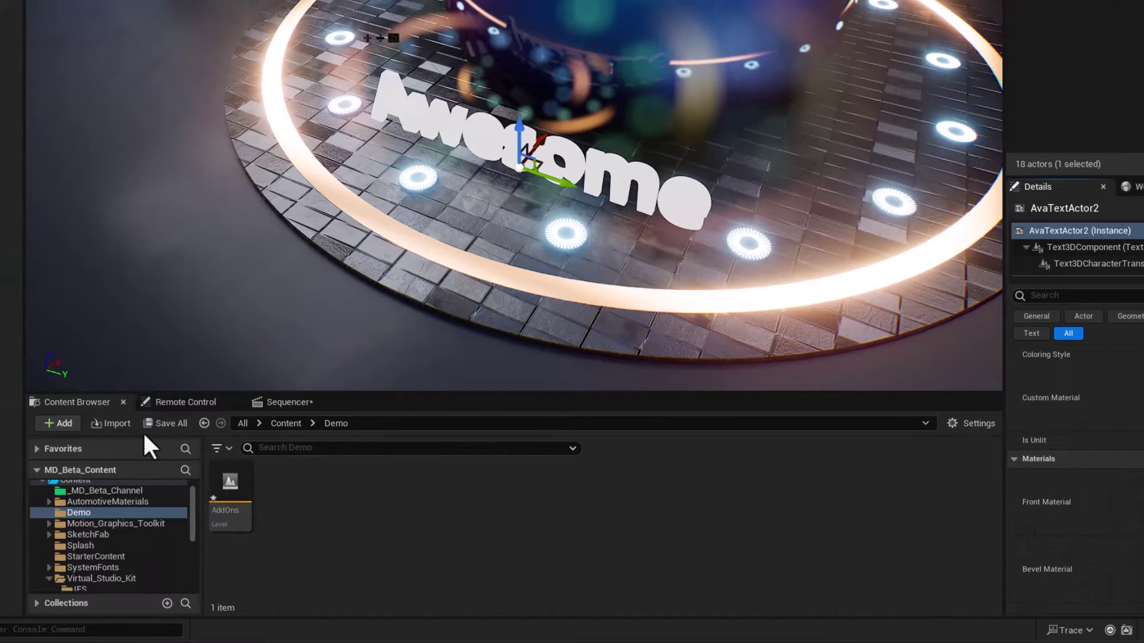
left_click(279, 423)
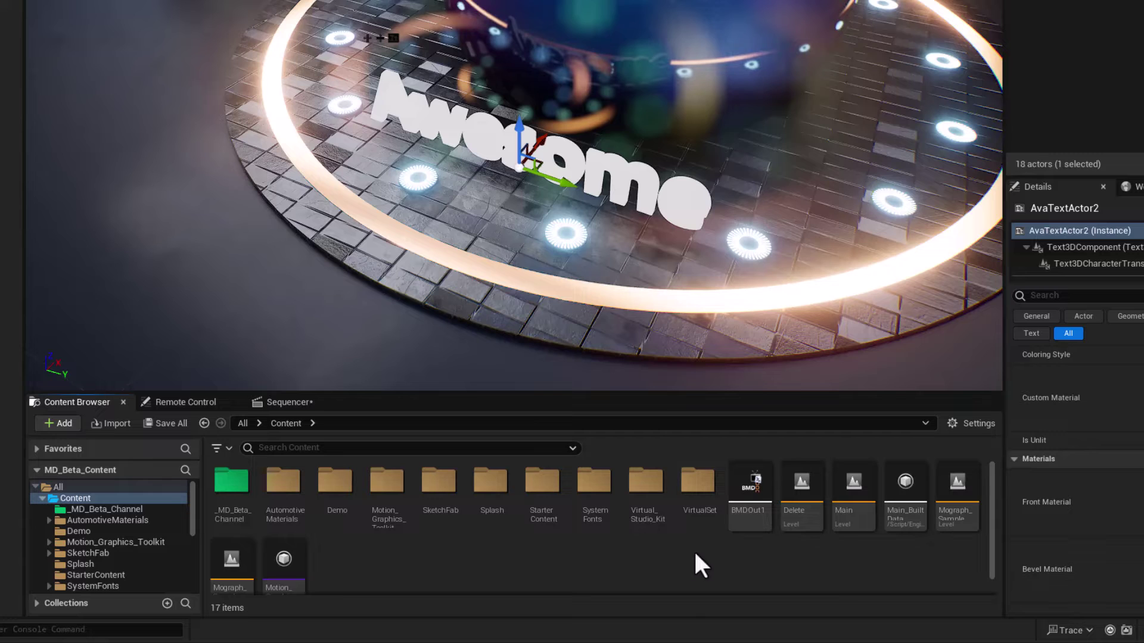
double_click(640, 480)
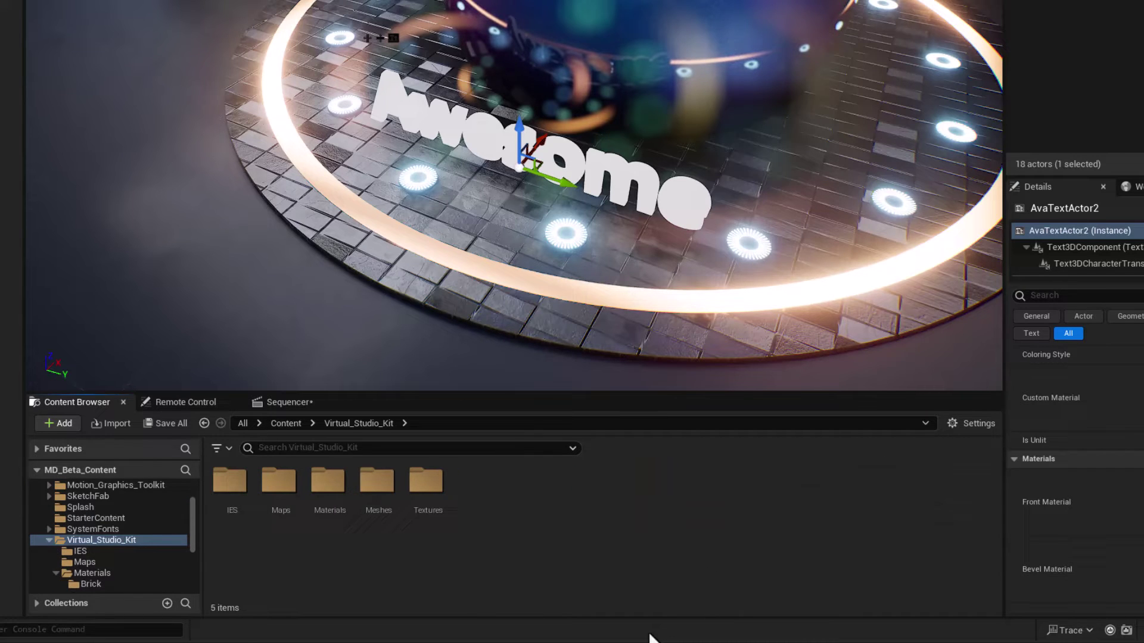
double_click(327, 484)
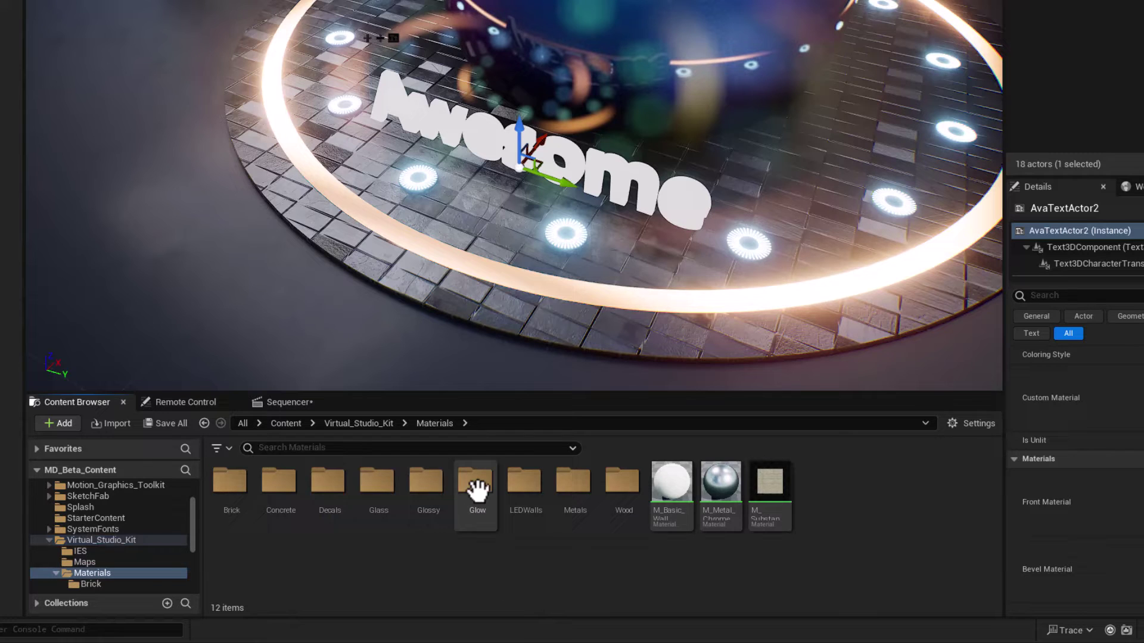
double_click(430, 493)
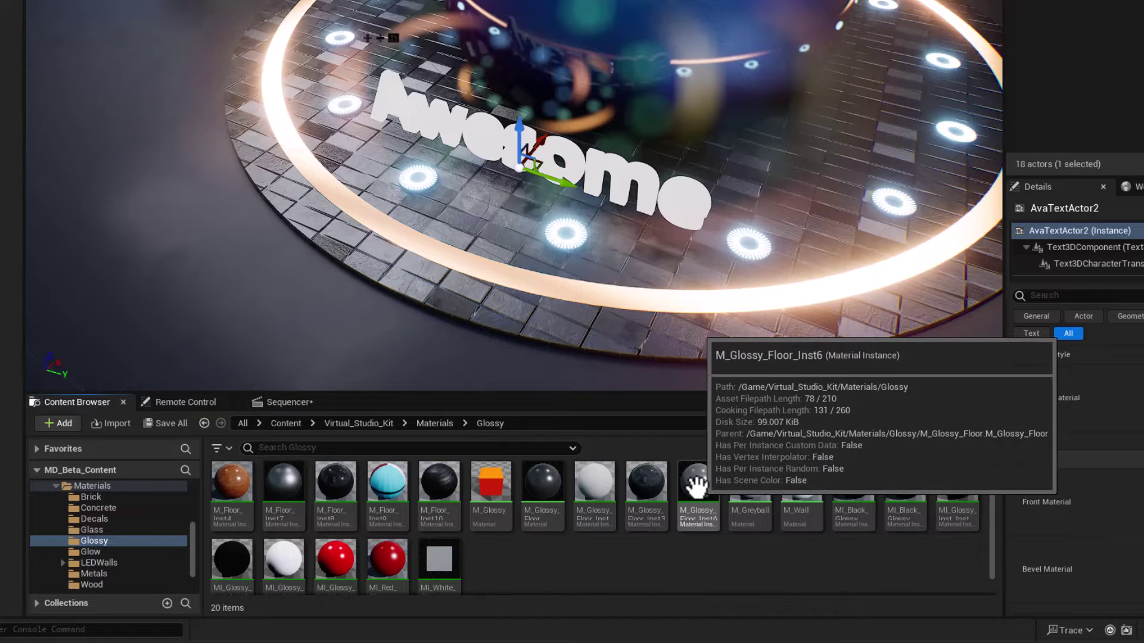
left_click_drag(696, 486, 856, 391)
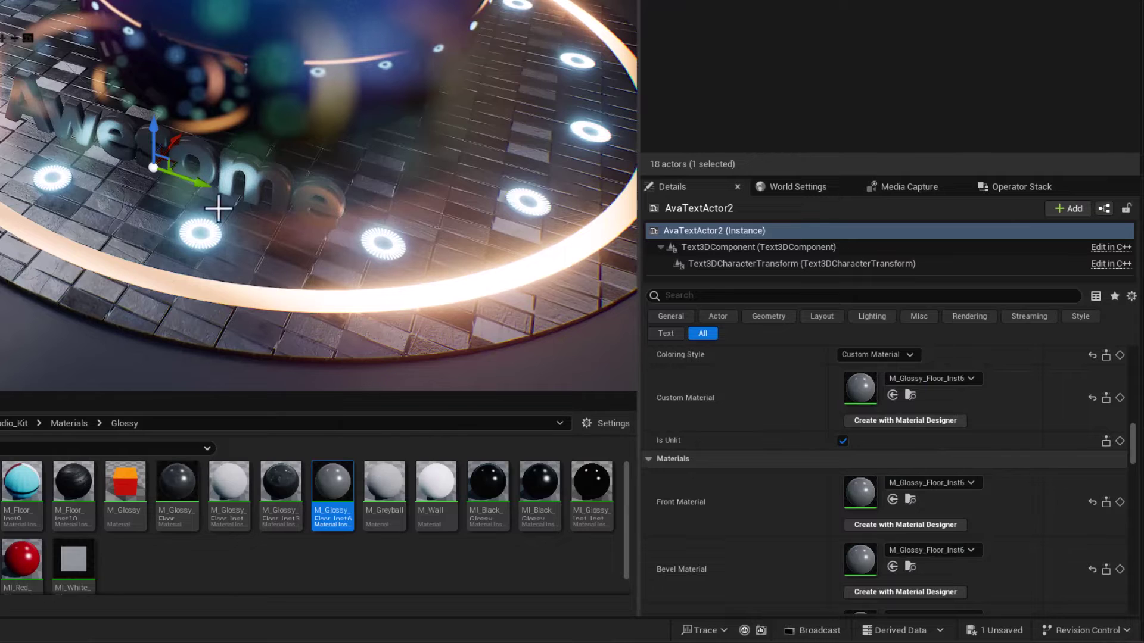
Step: Assign MI_Glow_04 from the Glow folder as the text's Bevel Material
scroll(852, 513, "down", 5)
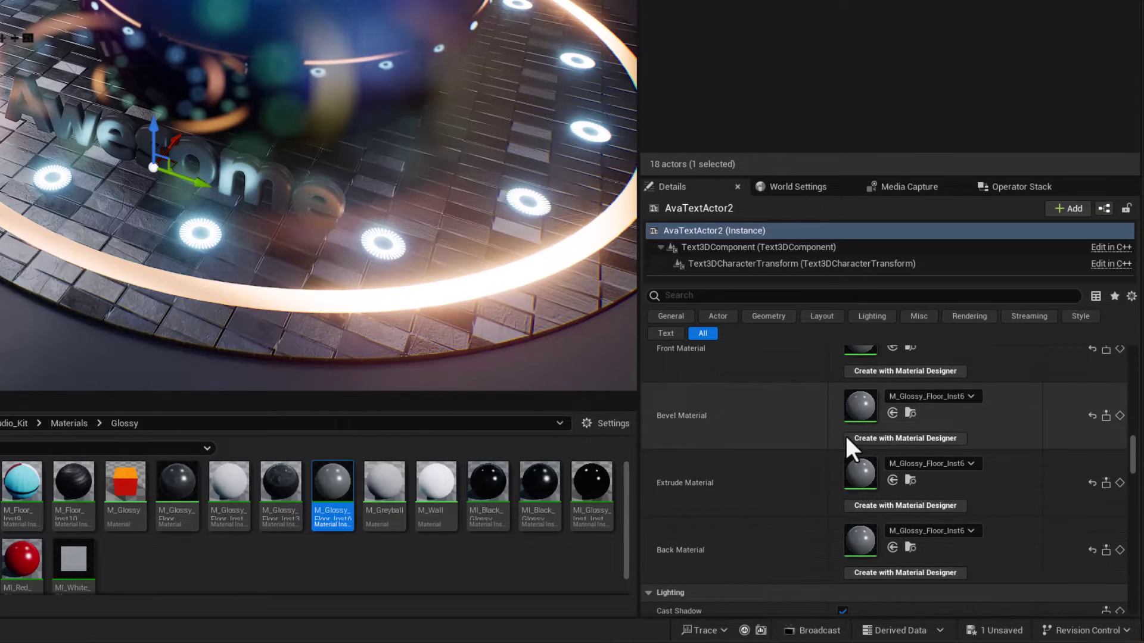
left_click(67, 425)
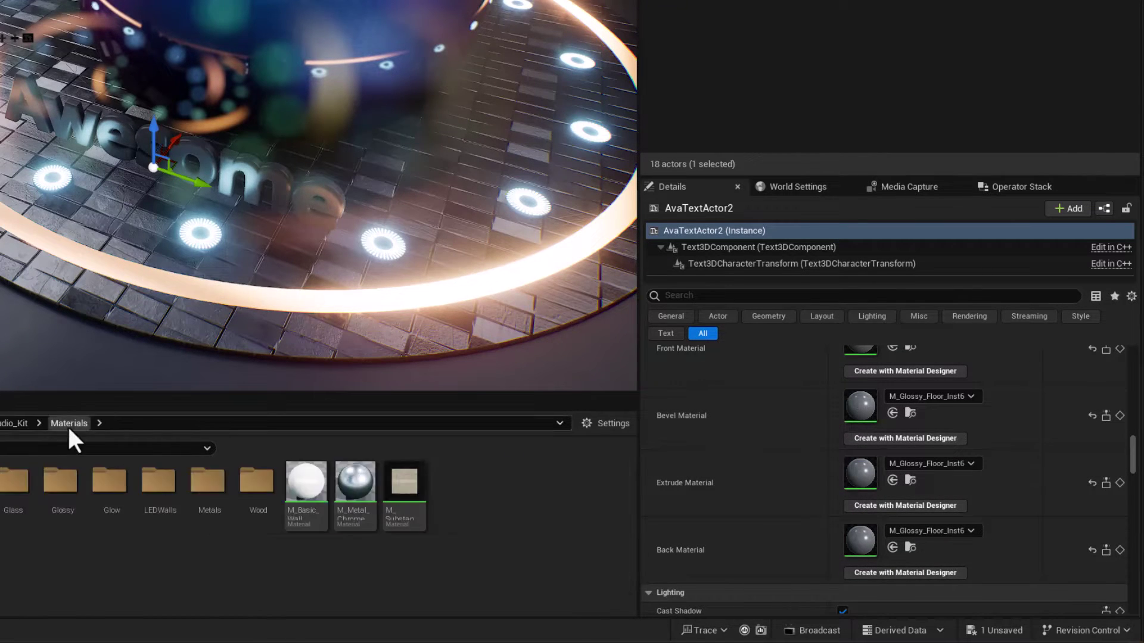
double_click(107, 482)
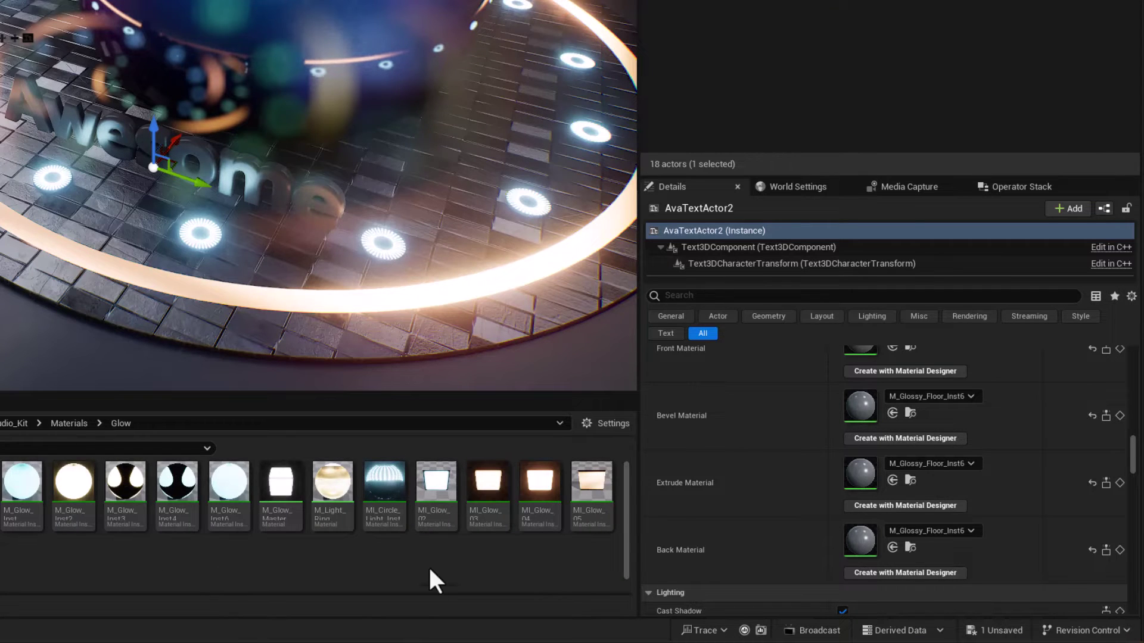
left_click_drag(539, 478, 862, 405)
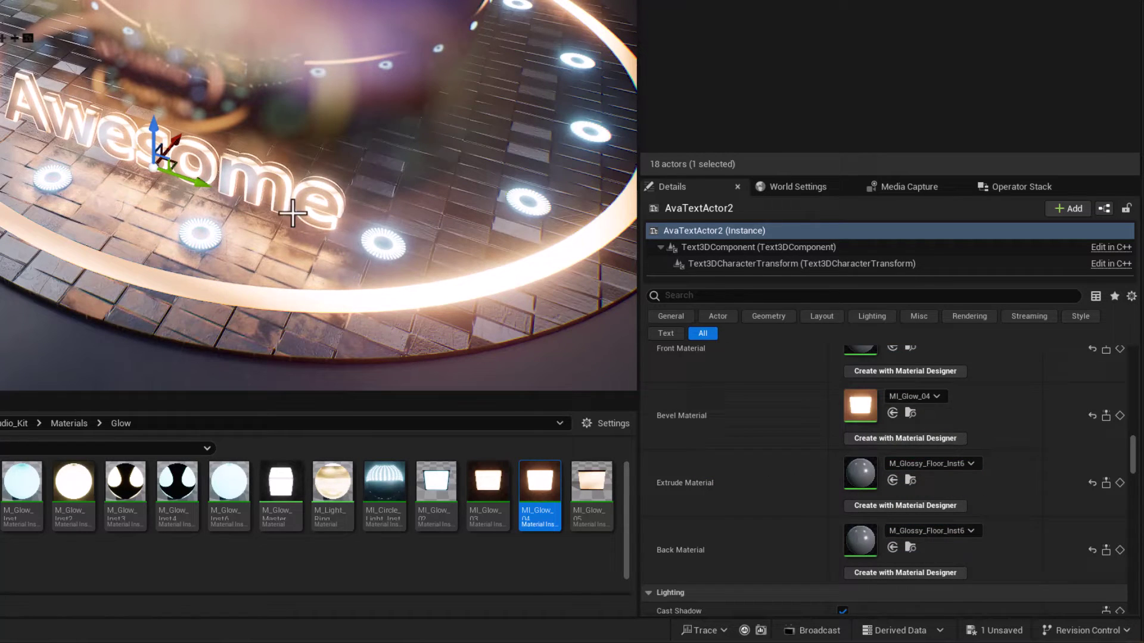
Step: Set the bevel to 2.0 and lift the text slightly on Z
scroll(948, 473, "up", 10)
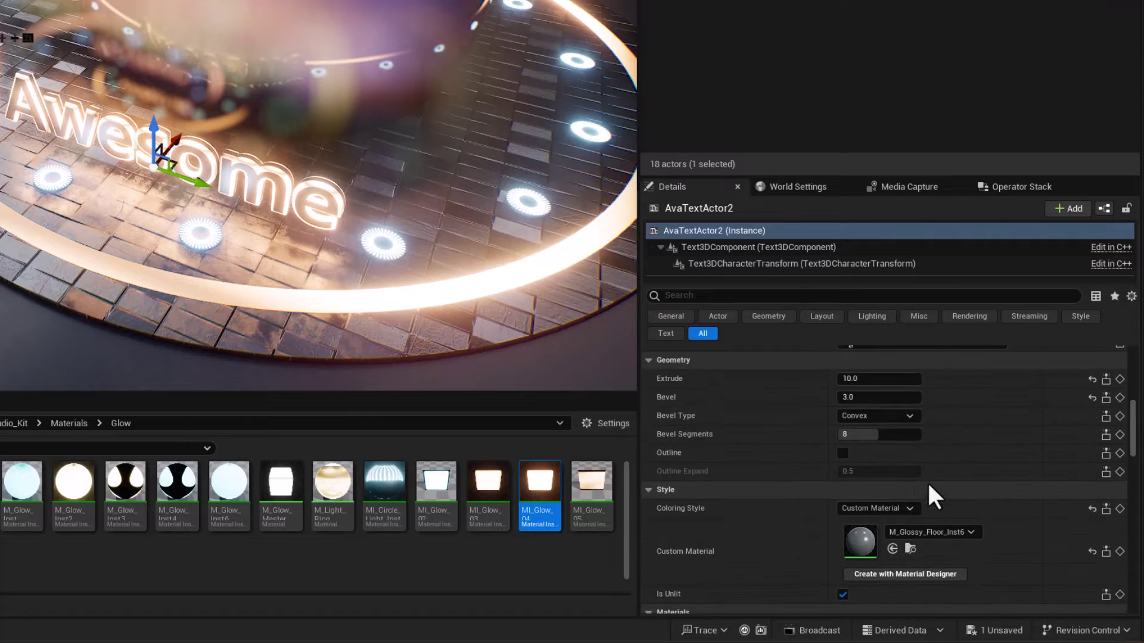
left_click(865, 397)
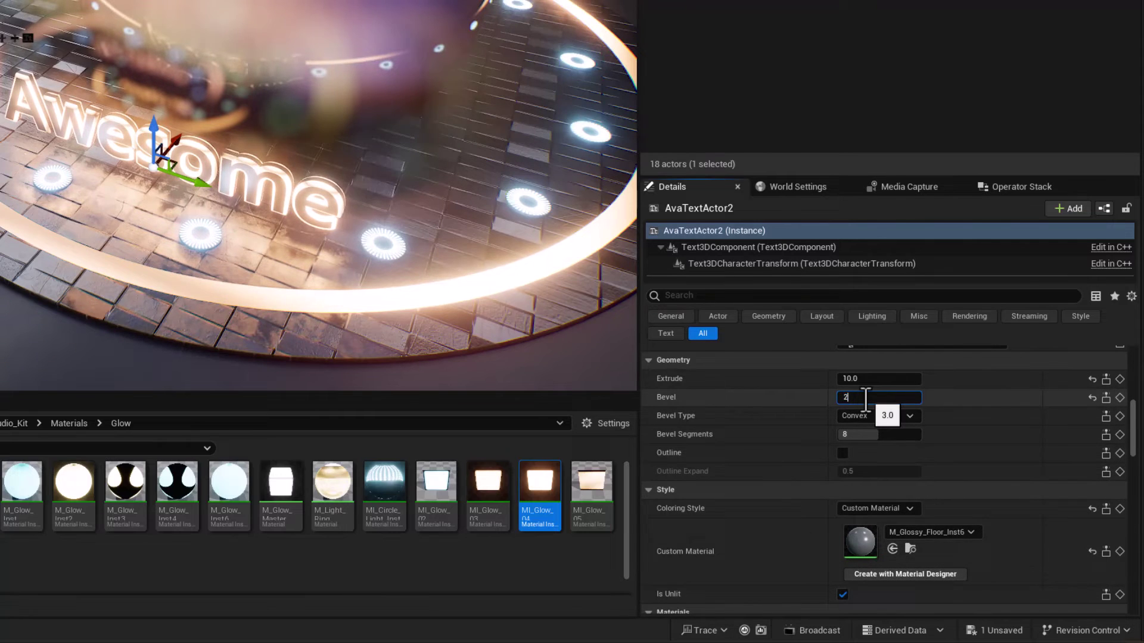
key("Return")
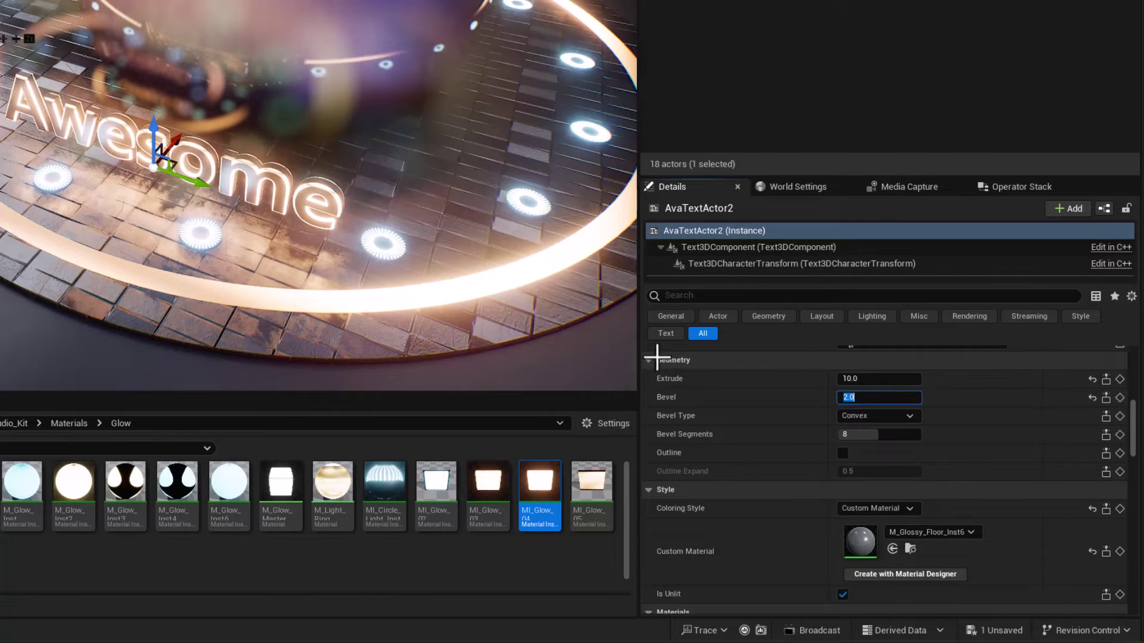
left_click_drag(149, 131, 282, 198)
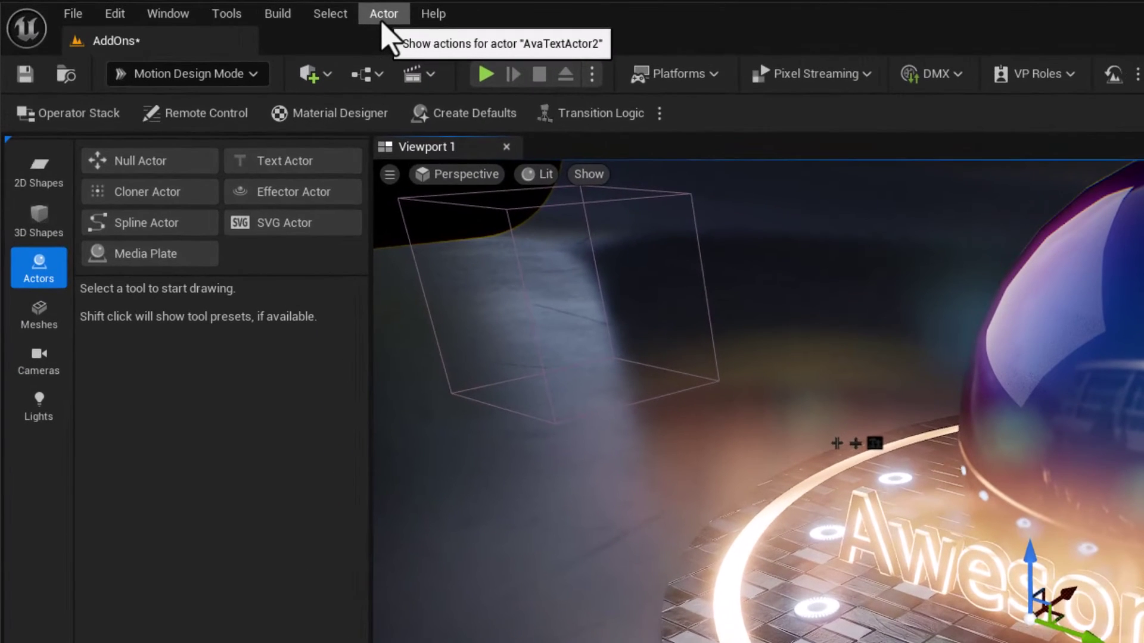
Step: Convert AvaTextActor2 to a static mesh saved as Demo/SM_Awesome
left_click(382, 24)
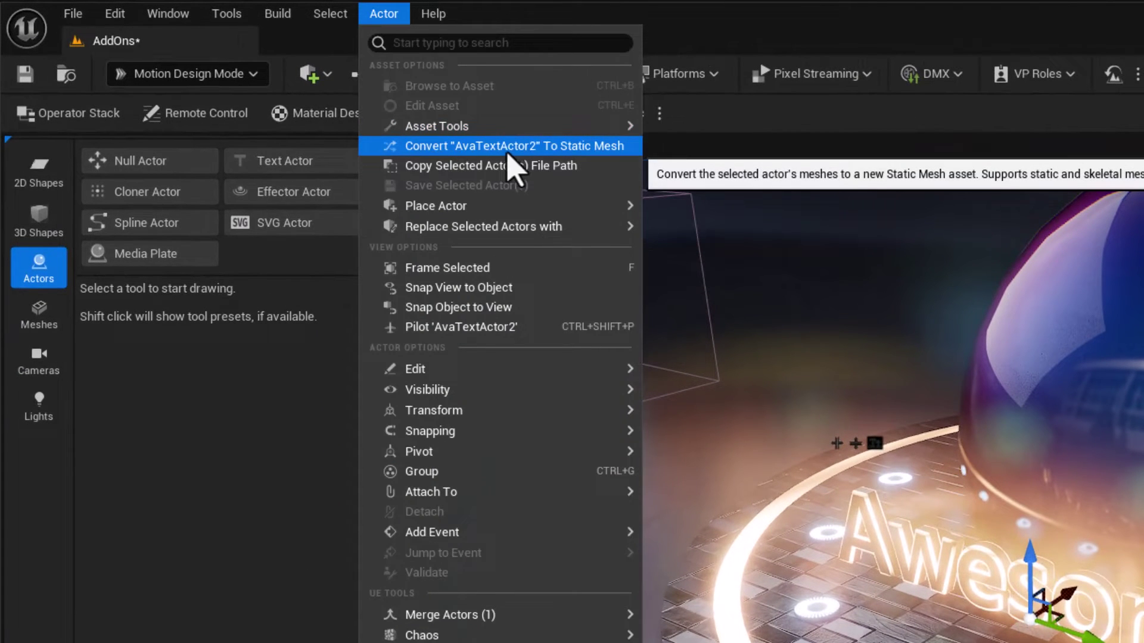
left_click(551, 149)
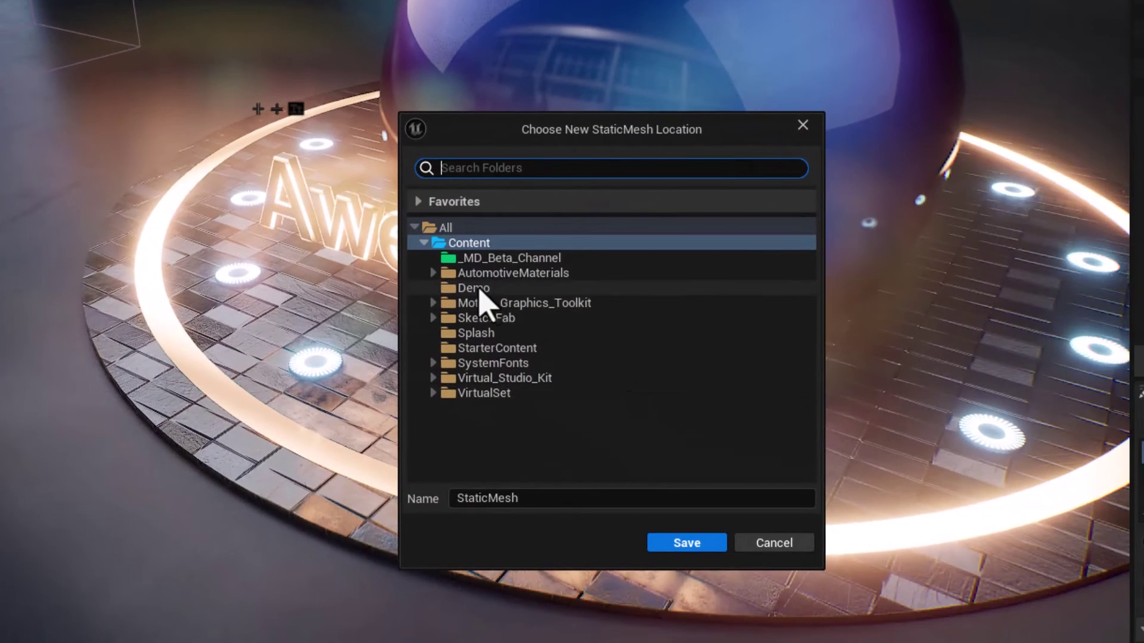
left_click(476, 288)
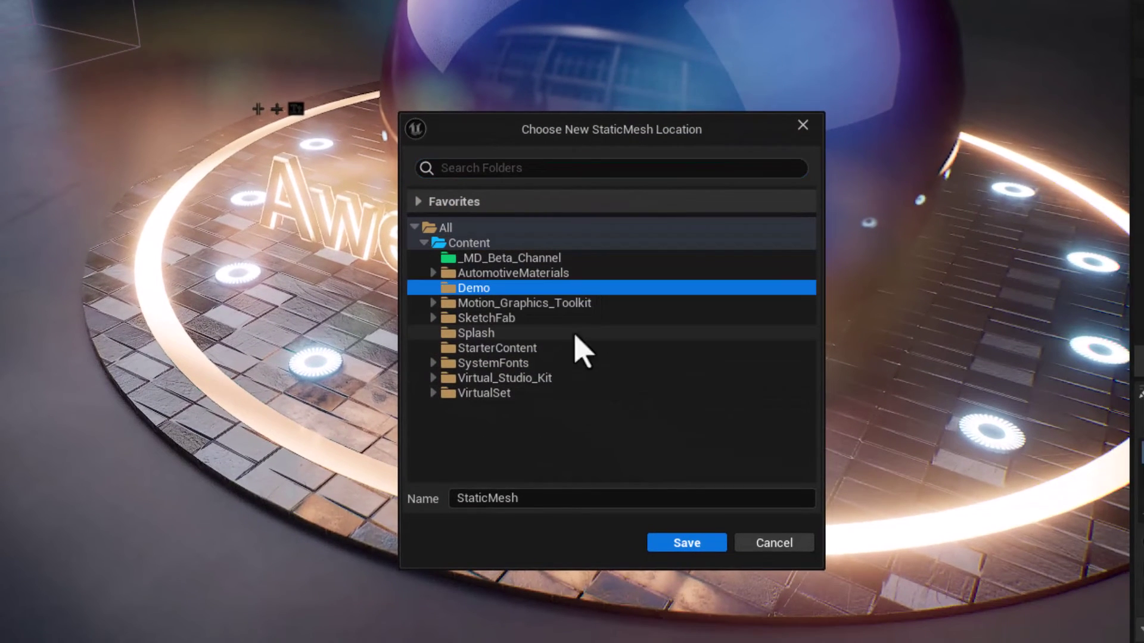
left_click(502, 499)
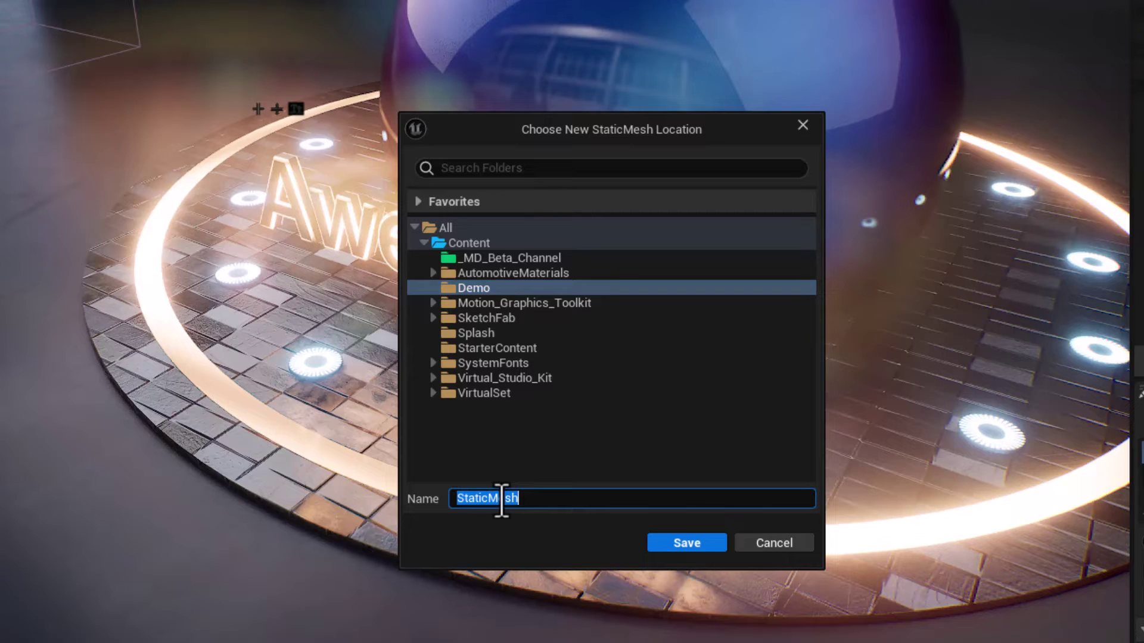
type("SM_Awesome")
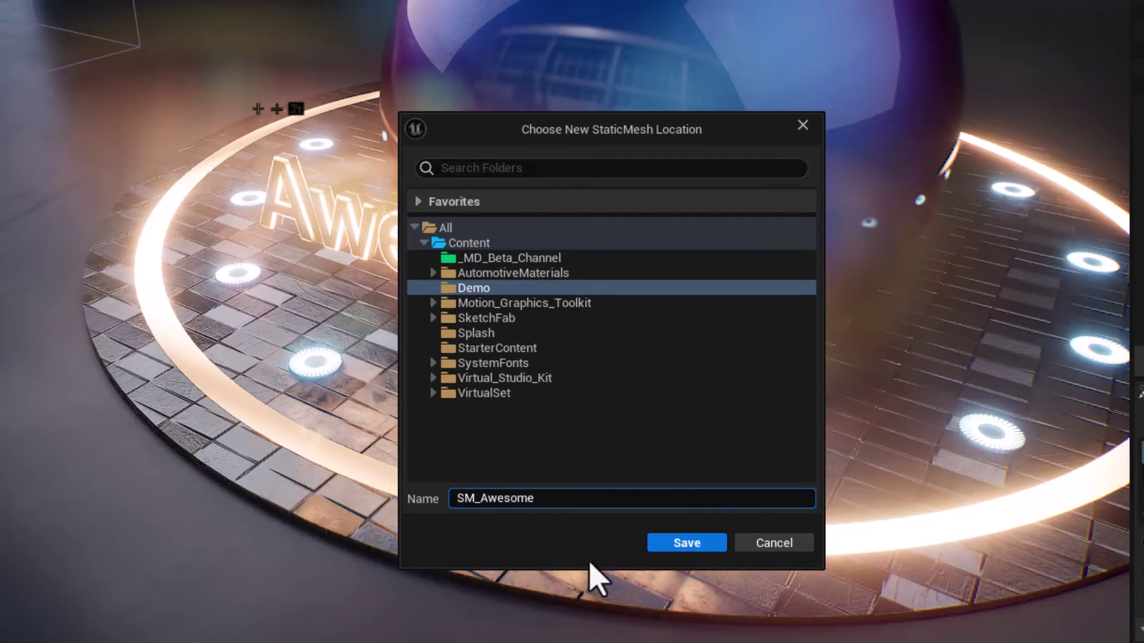
left_click(686, 543)
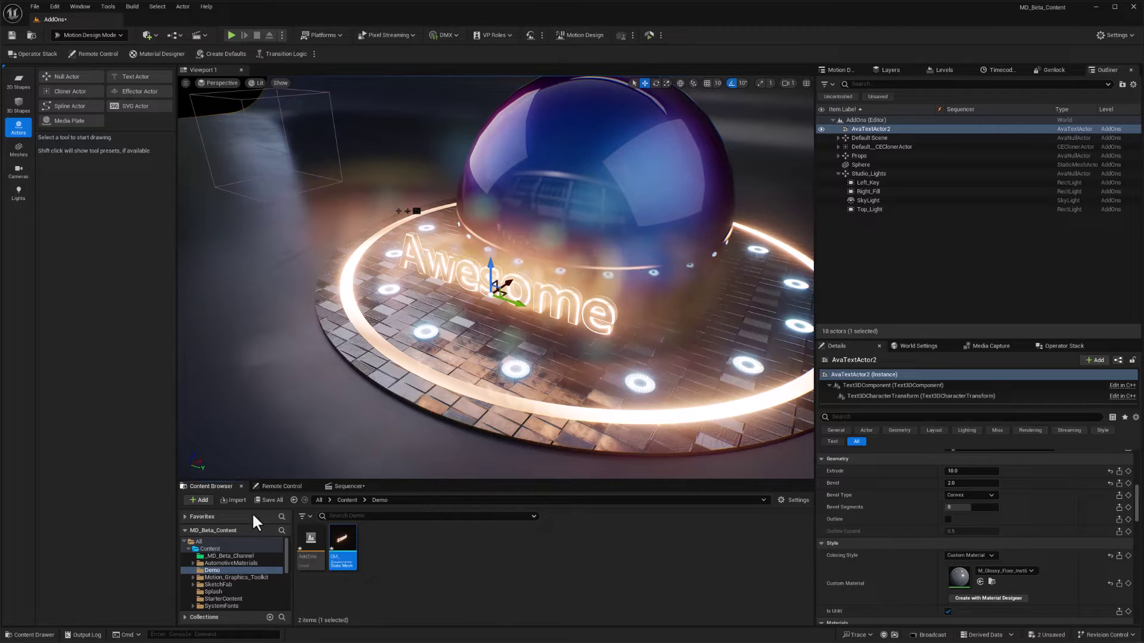
Step: Save all unsaved content, confirming the selected packages
left_click(261, 499)
left_click(647, 426)
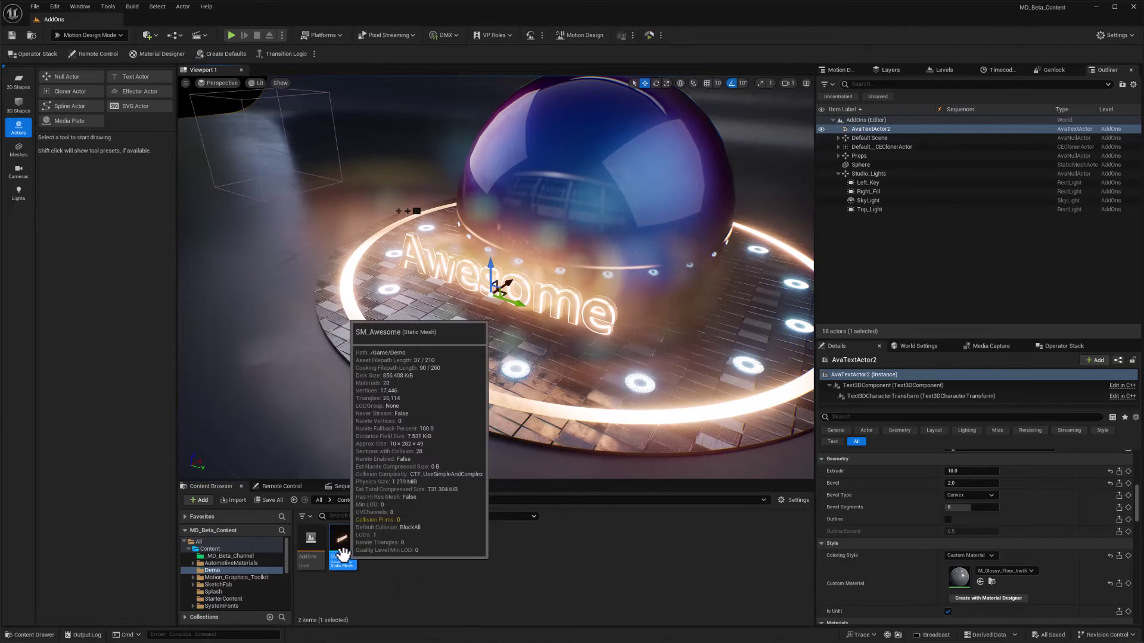
mouse_move(337, 543)
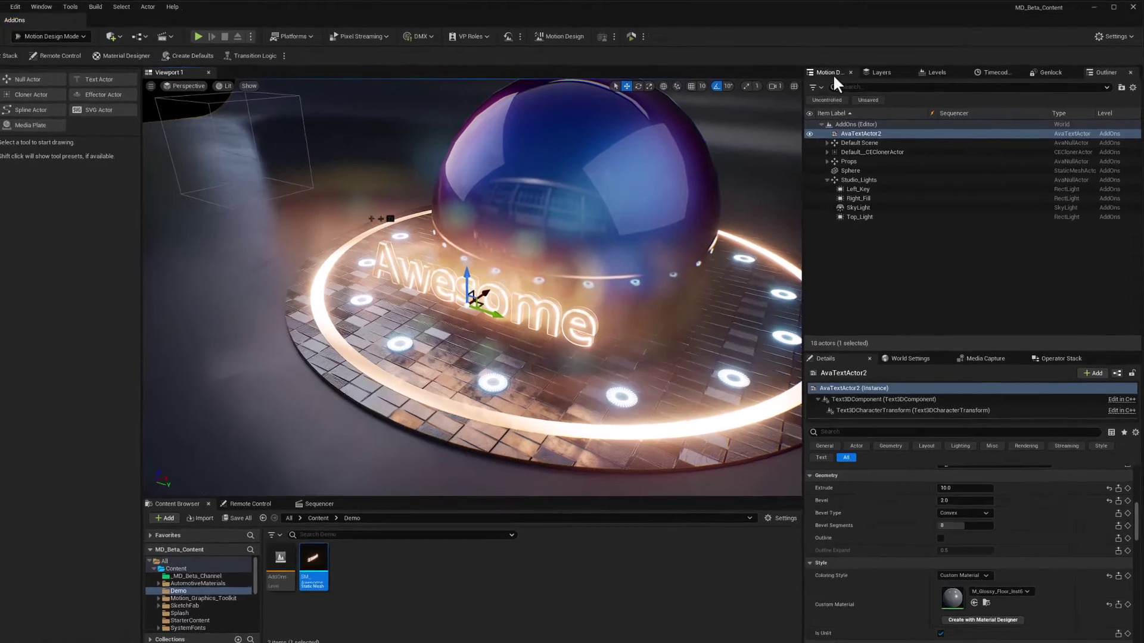
Step: Switch to the Motion Design outliner and open, then dismiss, AvaTextActor2's context menu
left_click(829, 73)
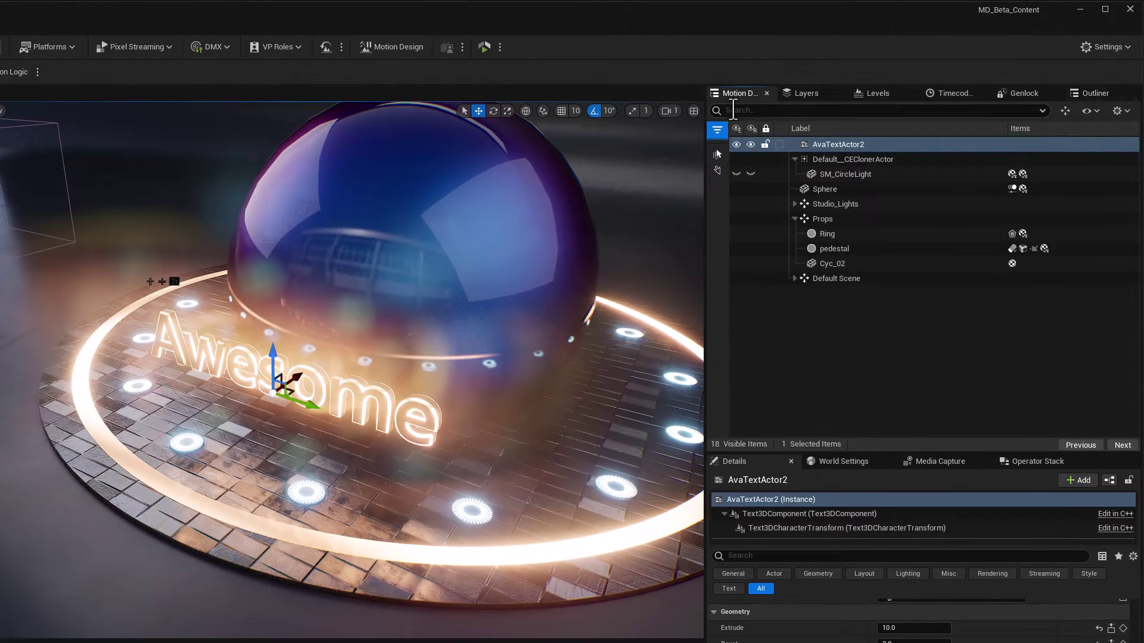
right_click(825, 144)
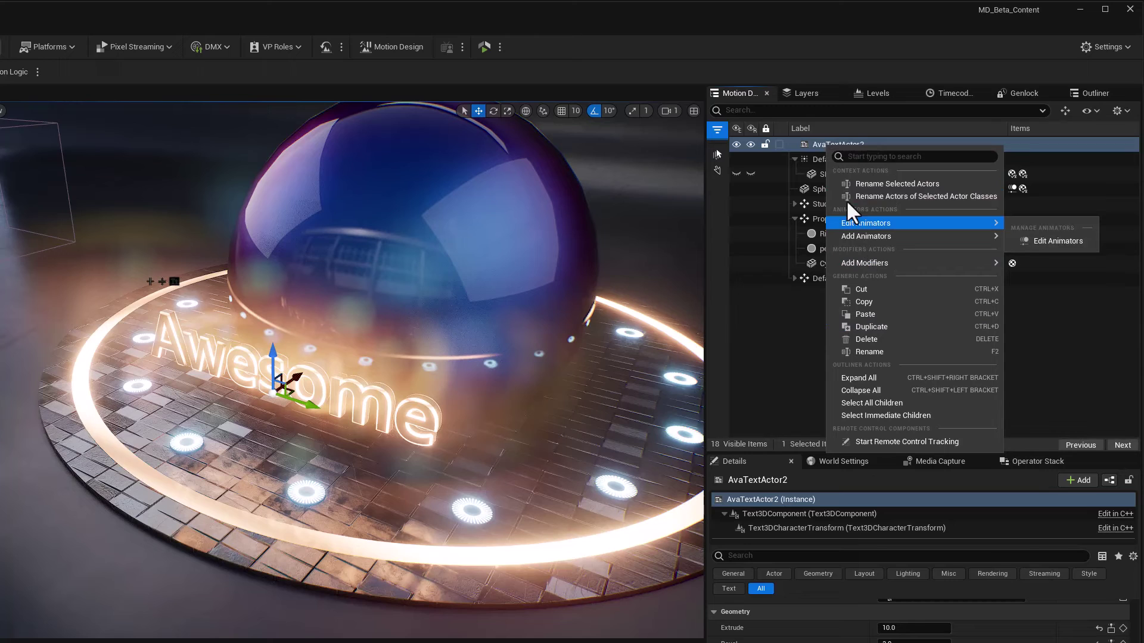
left_click(731, 94)
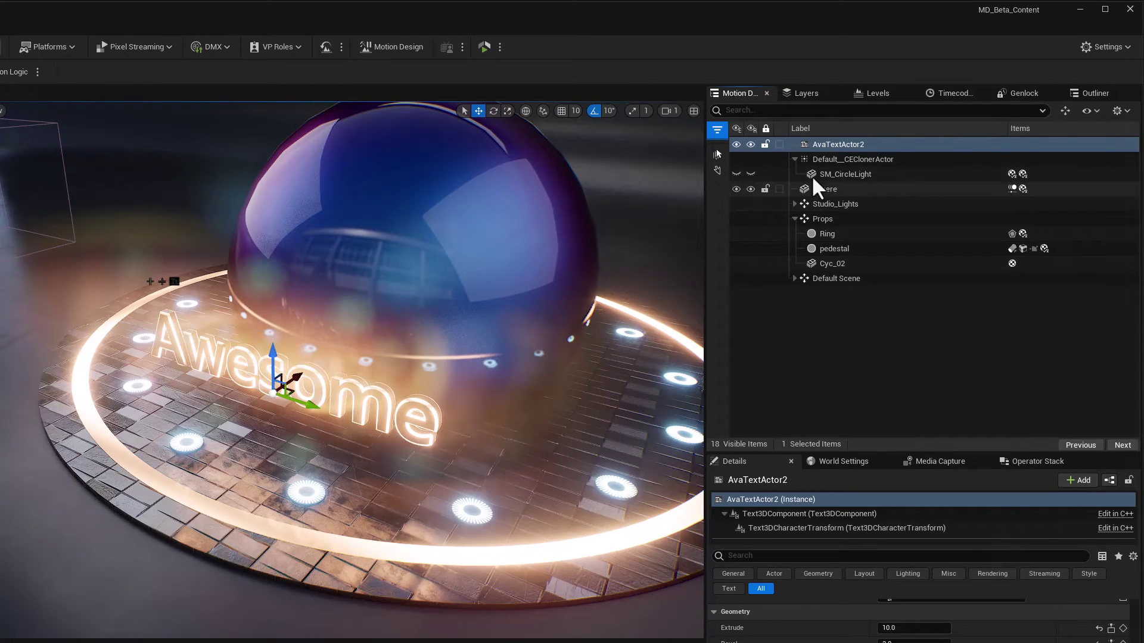
Step: Replace AvaTextActor2 with the SM_Awesome static mesh, with Copy Properties on
left_click(1095, 93)
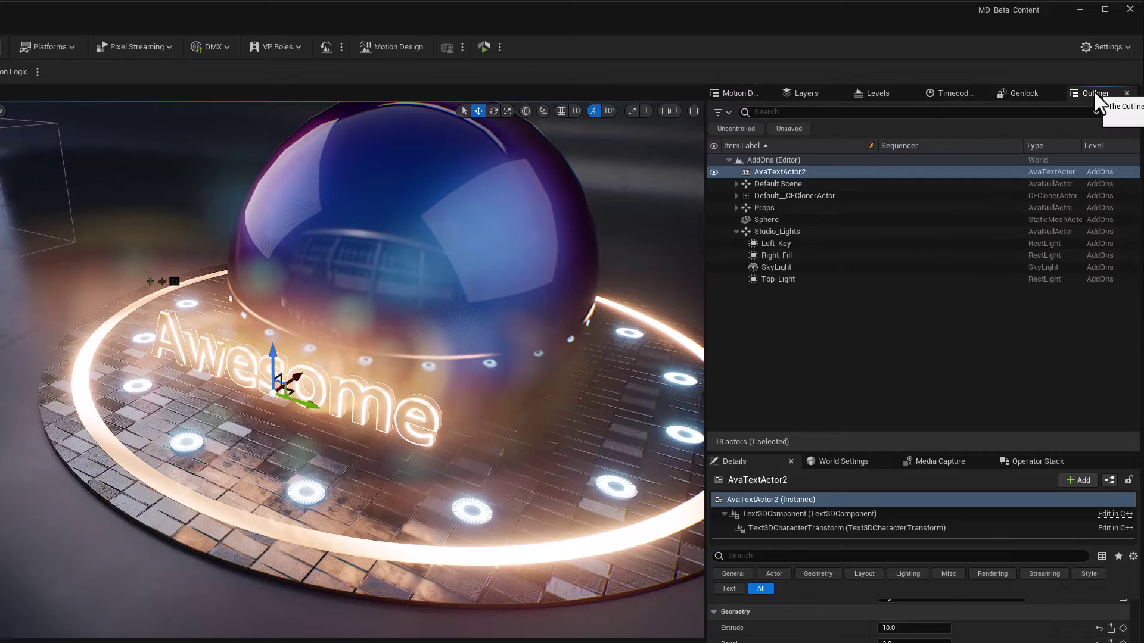
right_click(760, 173)
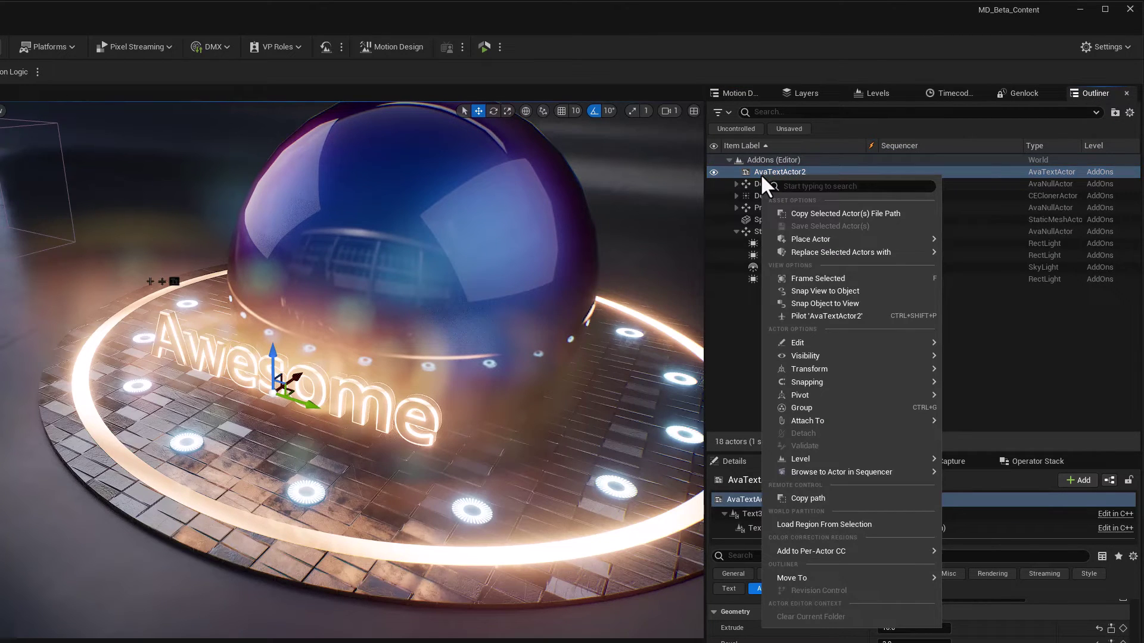
mouse_move(792, 251)
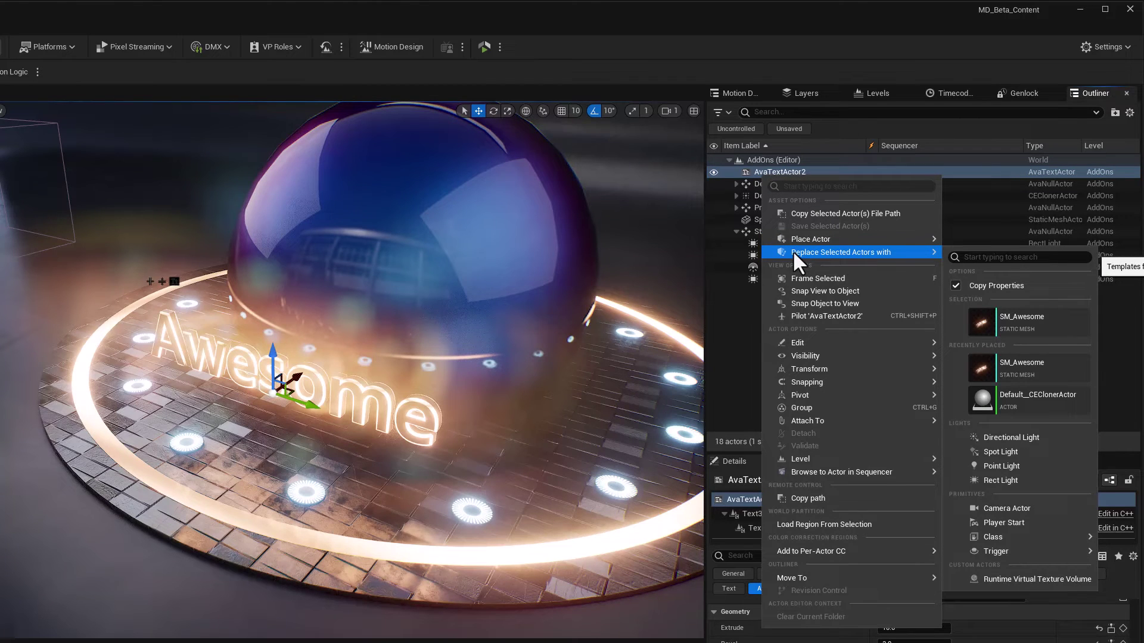
left_click(1016, 323)
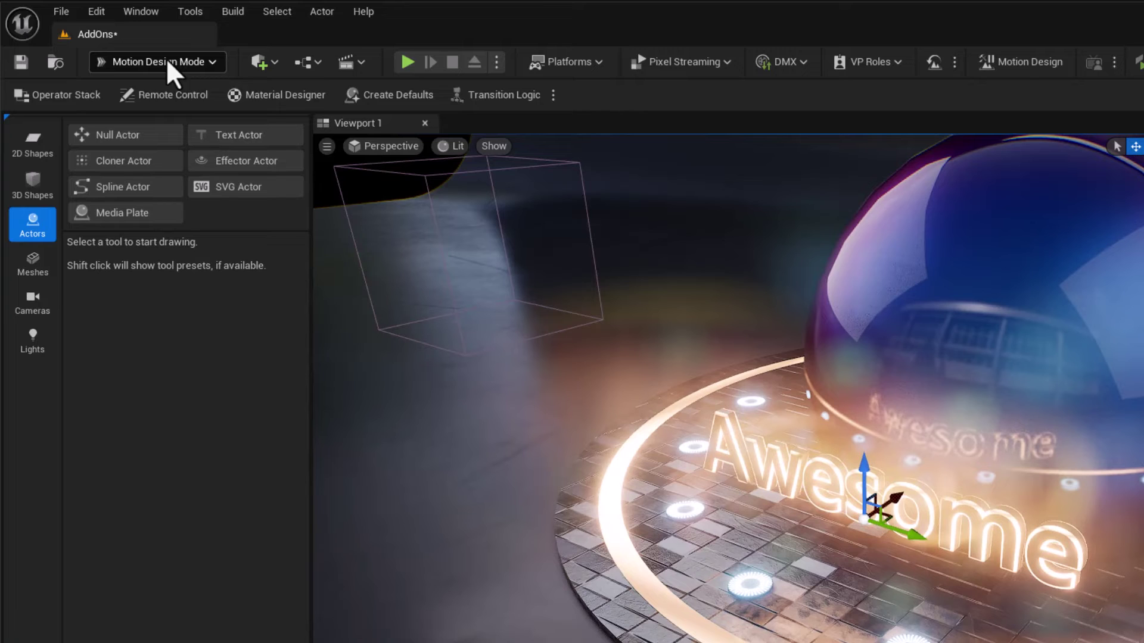
Step: Switch to Modeling Mode and start a Bend warp from the Deform tools
left_click(167, 62)
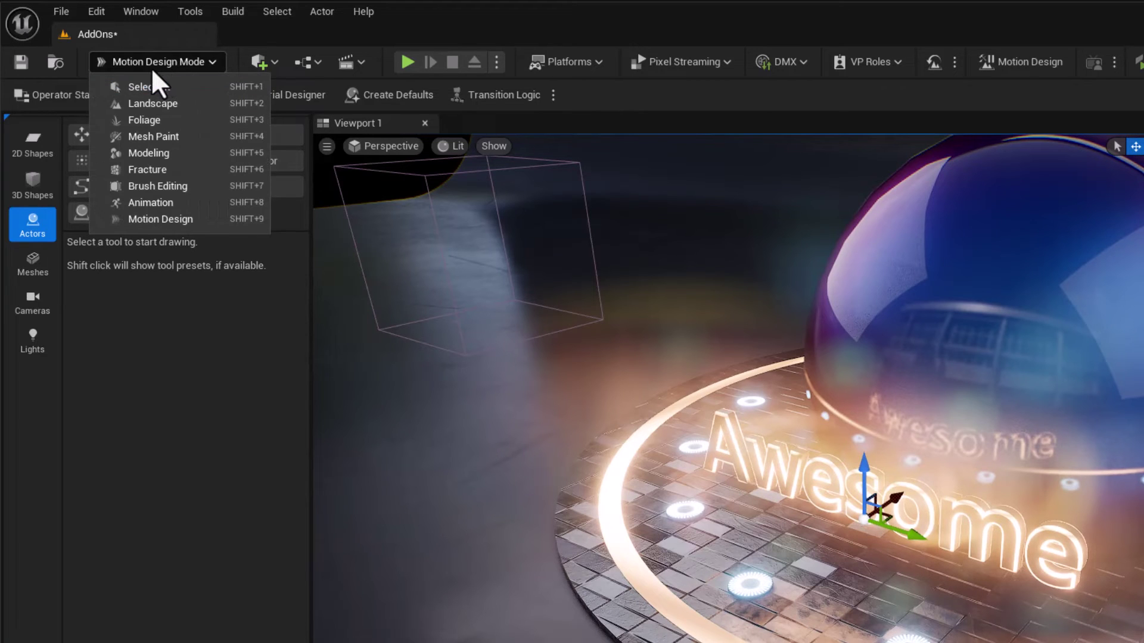
left_click(152, 152)
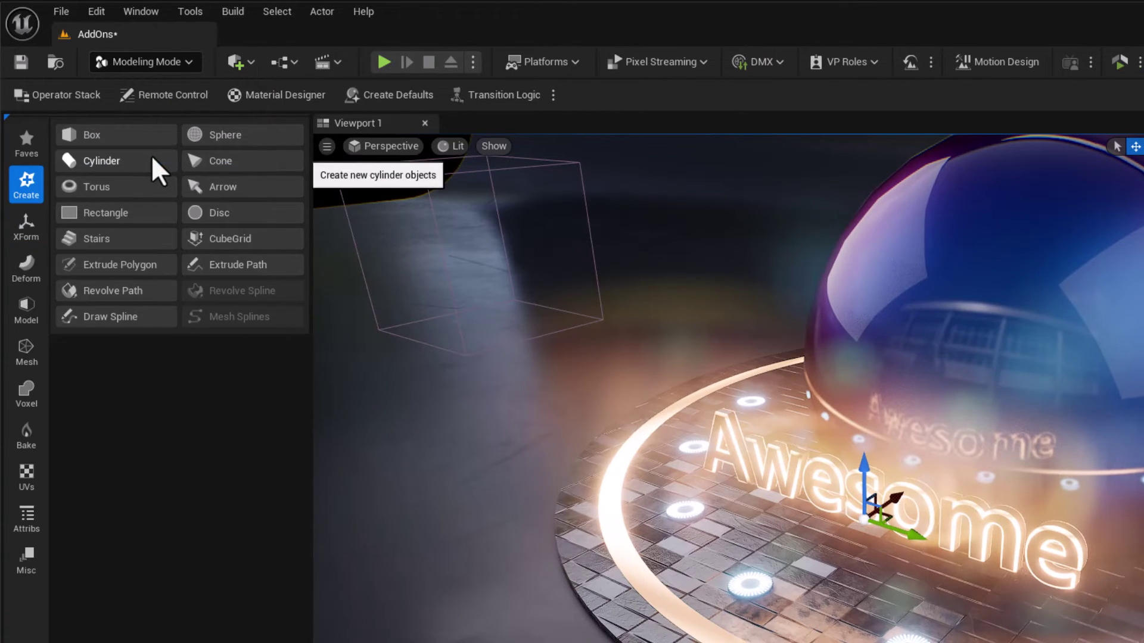
left_click(28, 275)
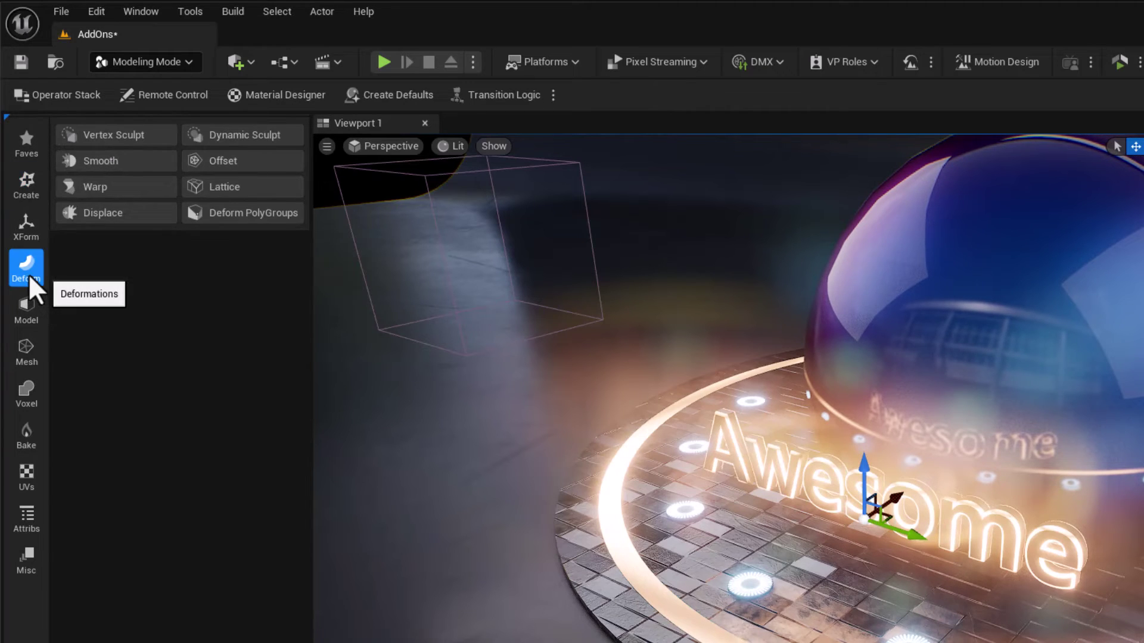
left_click(101, 185)
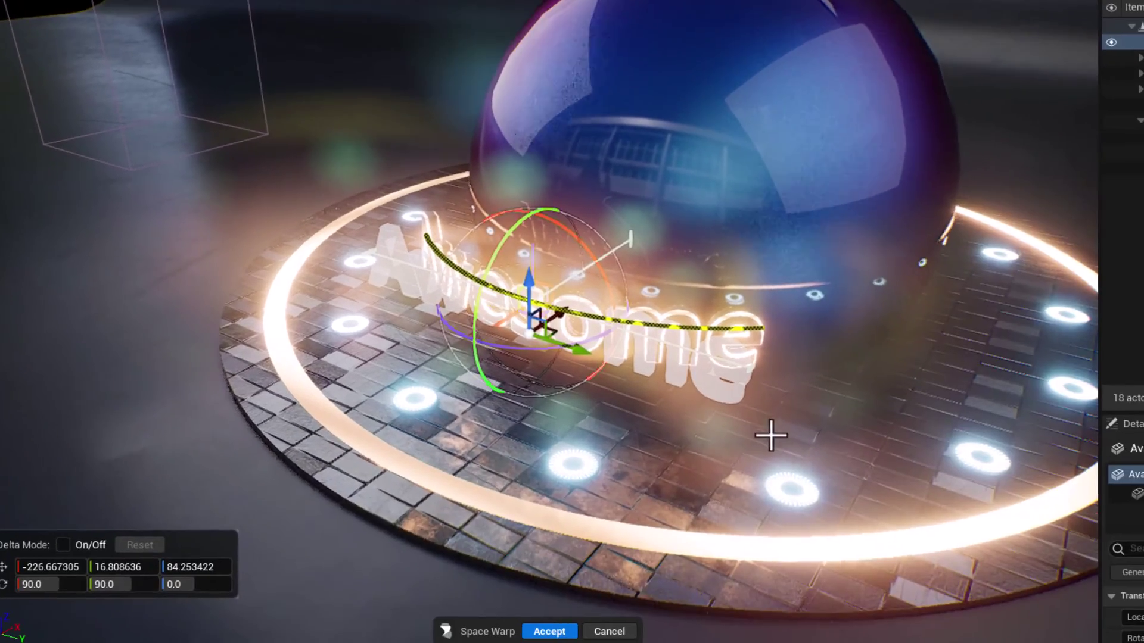
Step: Drag the warp handle to curve the Awesome text around the sphere, then accept the bend
left_click_drag(916, 515, 858, 618, "alt")
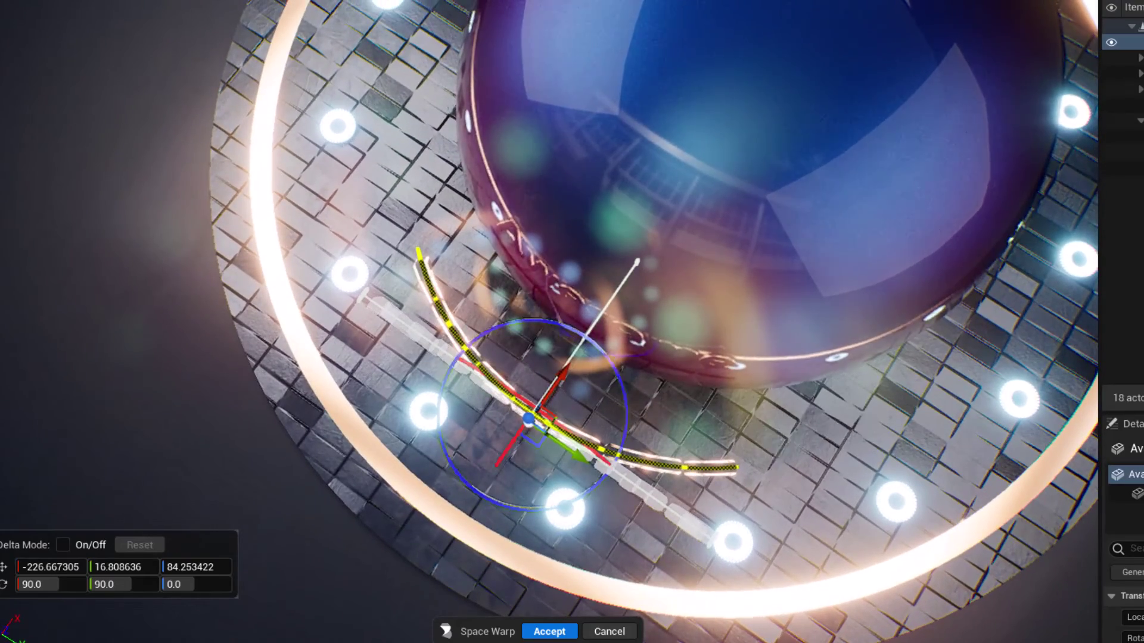
left_click_drag(847, 431, 834, 363, "alt")
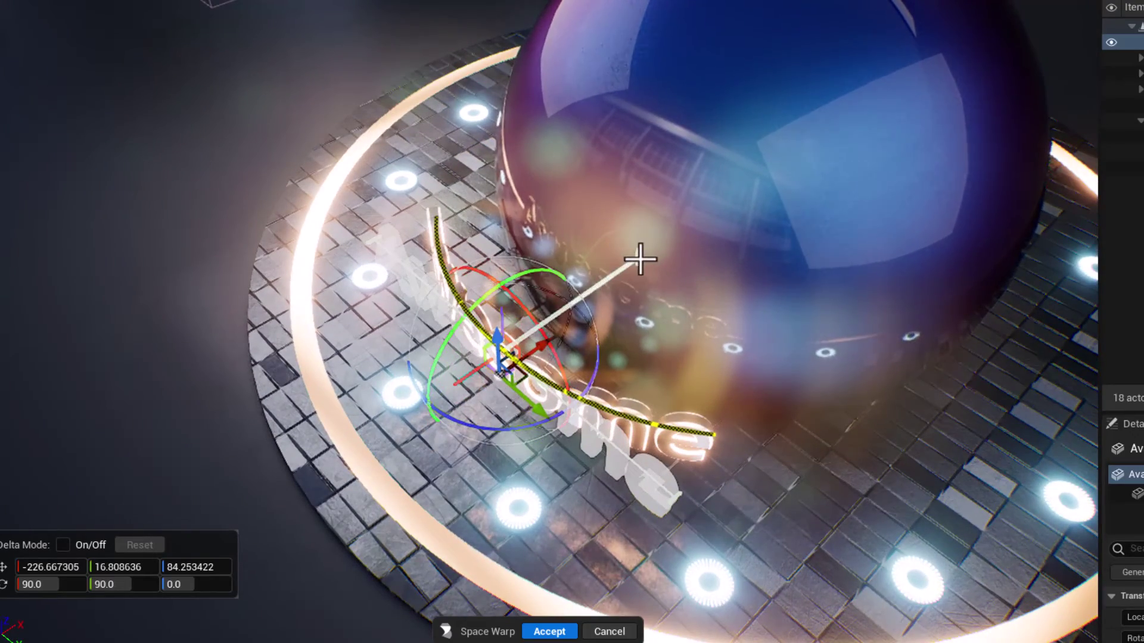
left_click_drag(638, 252, 616, 271)
left_click_drag(792, 320, 851, 409, "alt")
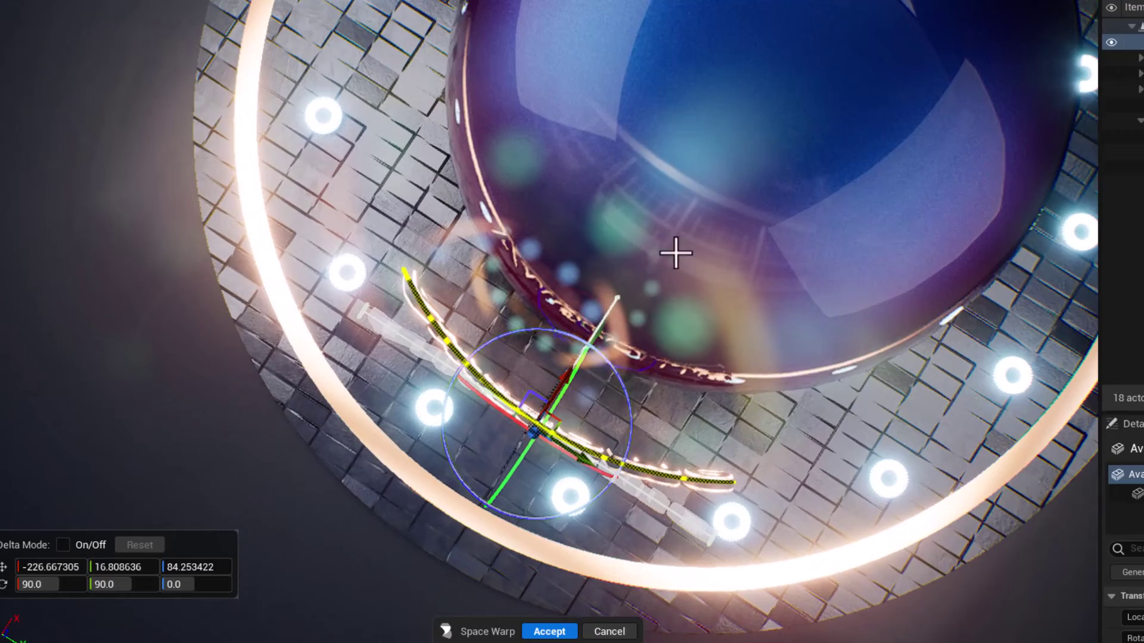
left_click_drag(616, 299, 634, 277)
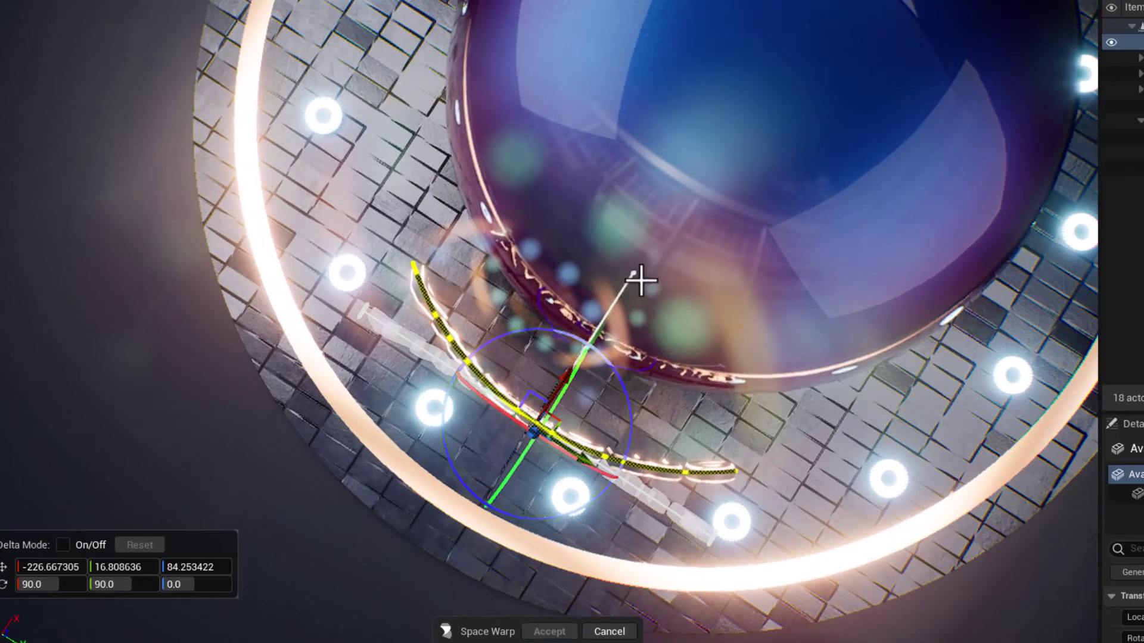
mouse_move(851, 426)
left_mouse_down("alt")
mouse_move(813, 381)
mouse_move(861, 384)
mouse_move(858, 411)
mouse_move(834, 417)
left_mouse_up("alt")
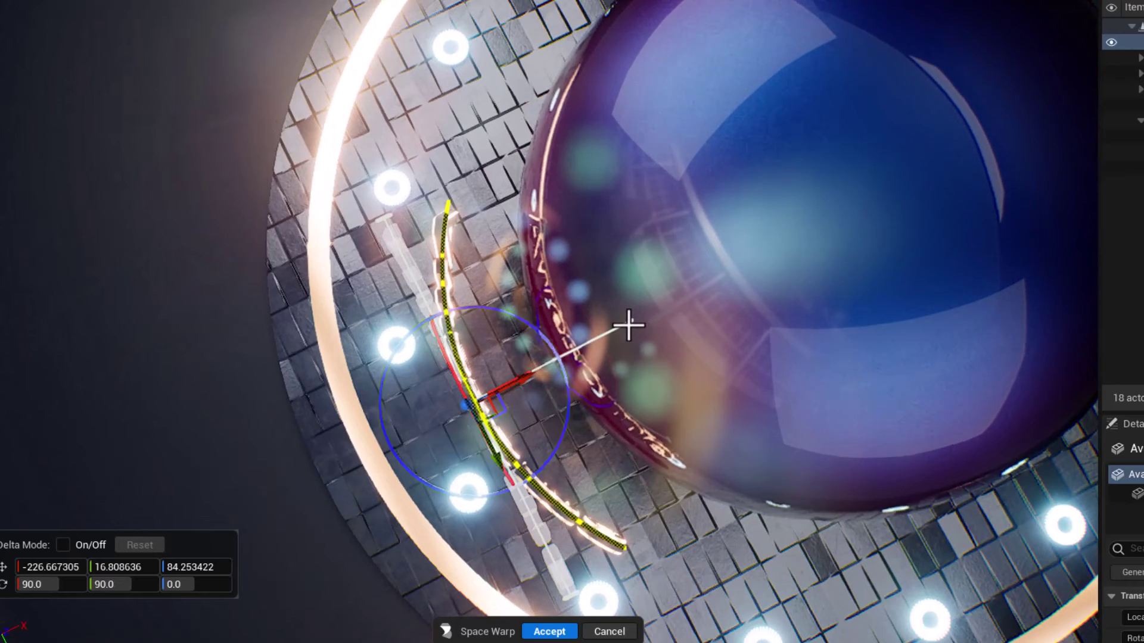
left_click_drag(631, 320, 703, 256, "alt")
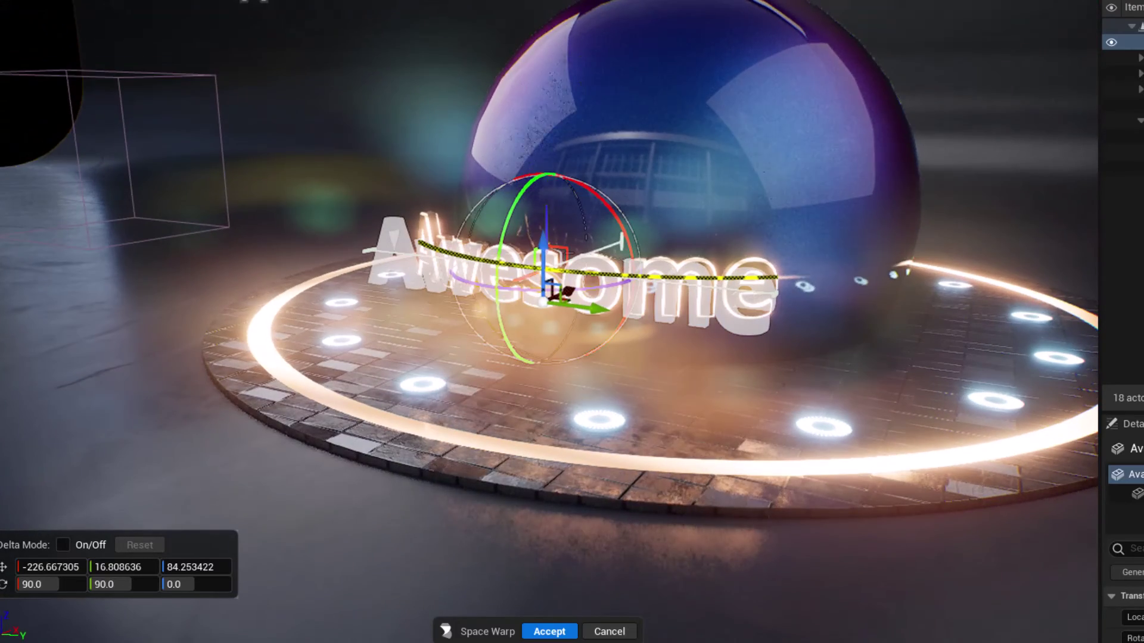
left_click(546, 631)
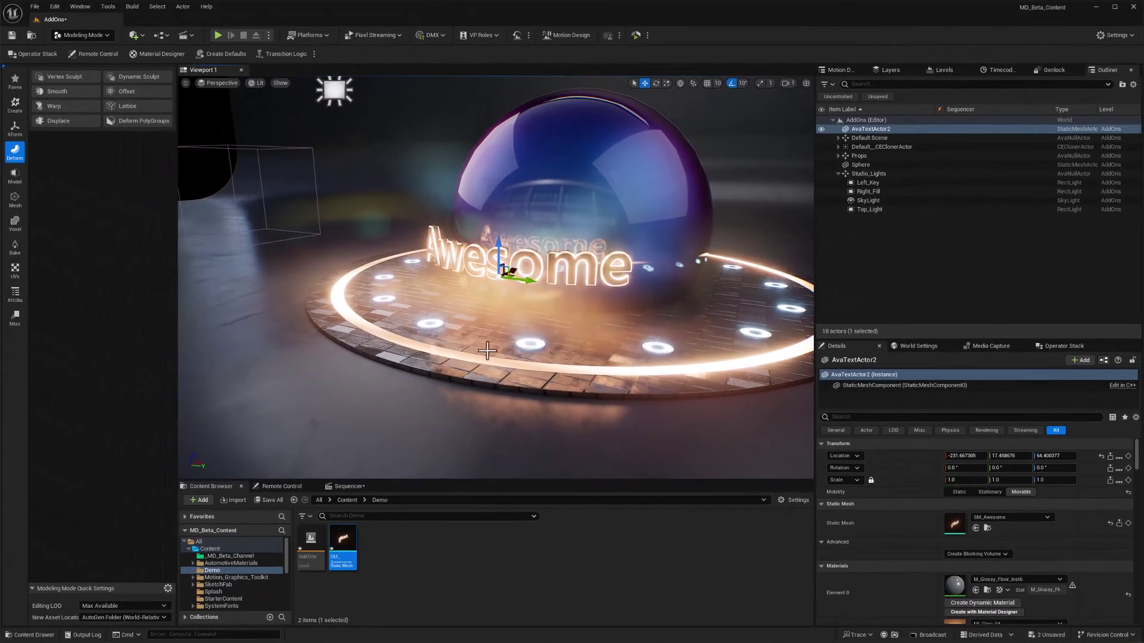
mouse_move(495, 366)
left_mouse_down("alt")
mouse_move(554, 405)
mouse_move(650, 393)
mouse_move(497, 365)
left_mouse_up("alt")
Step: Return to Motion Design mode and raise the Awesome text mesh along Z
left_click_drag(520, 237, 551, 237, "alt")
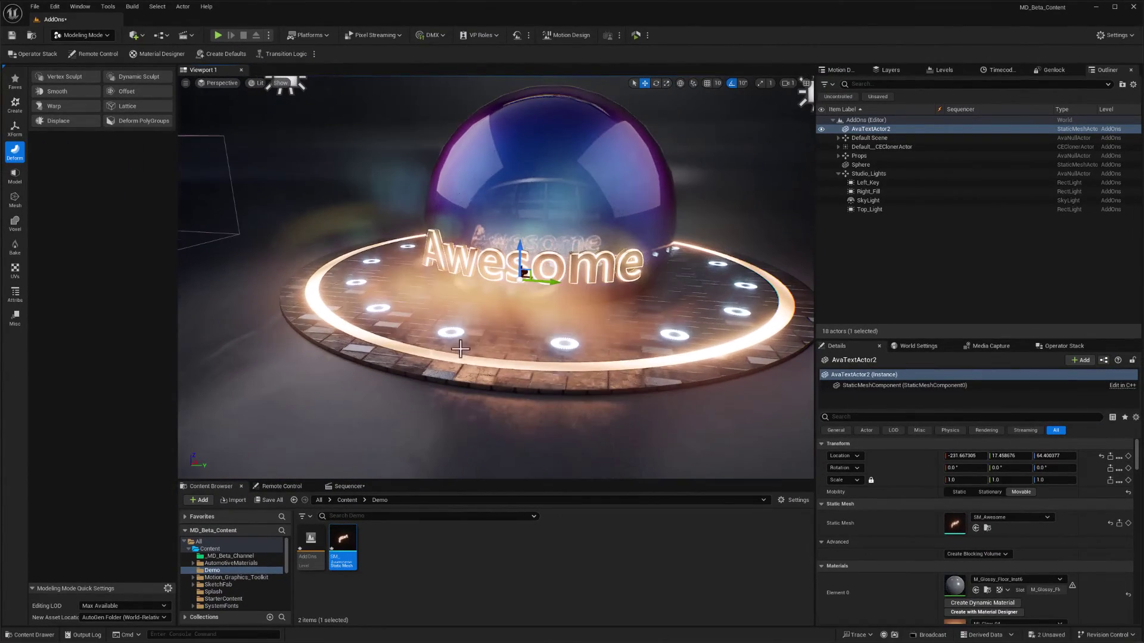
left_click(83, 34)
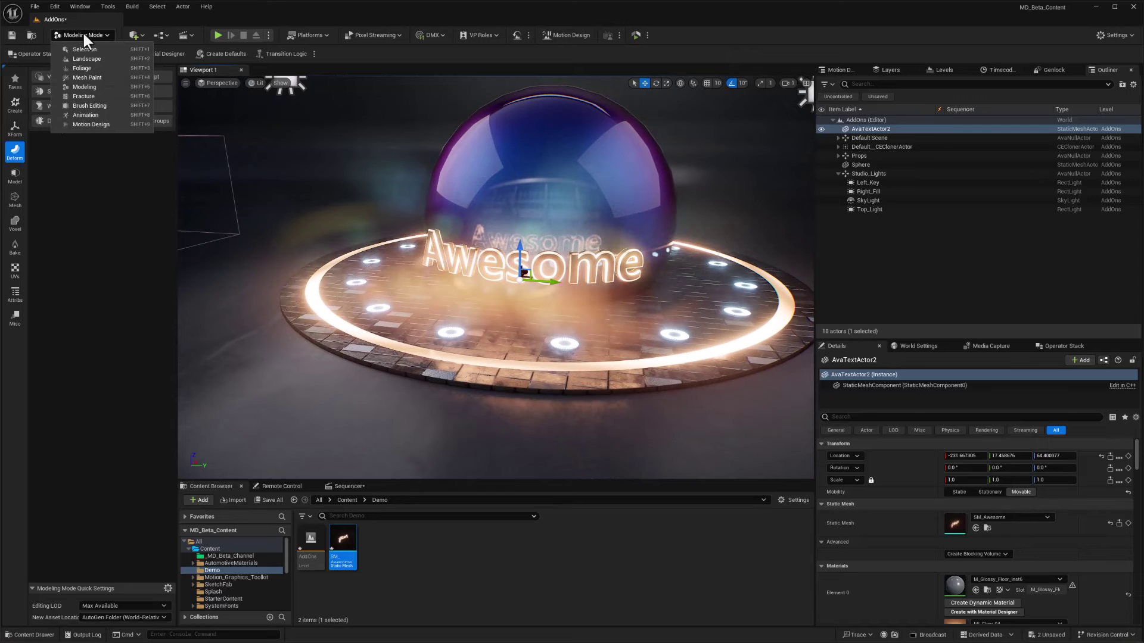
left_click(91, 123)
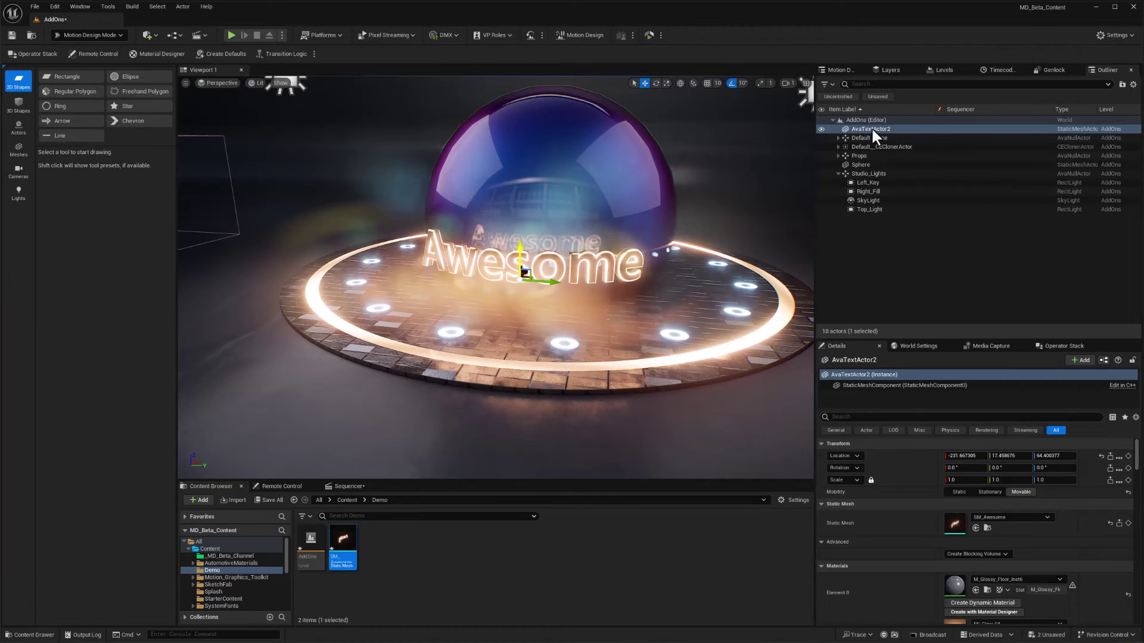
left_click(873, 129)
left_click_drag(518, 249, 518, 229)
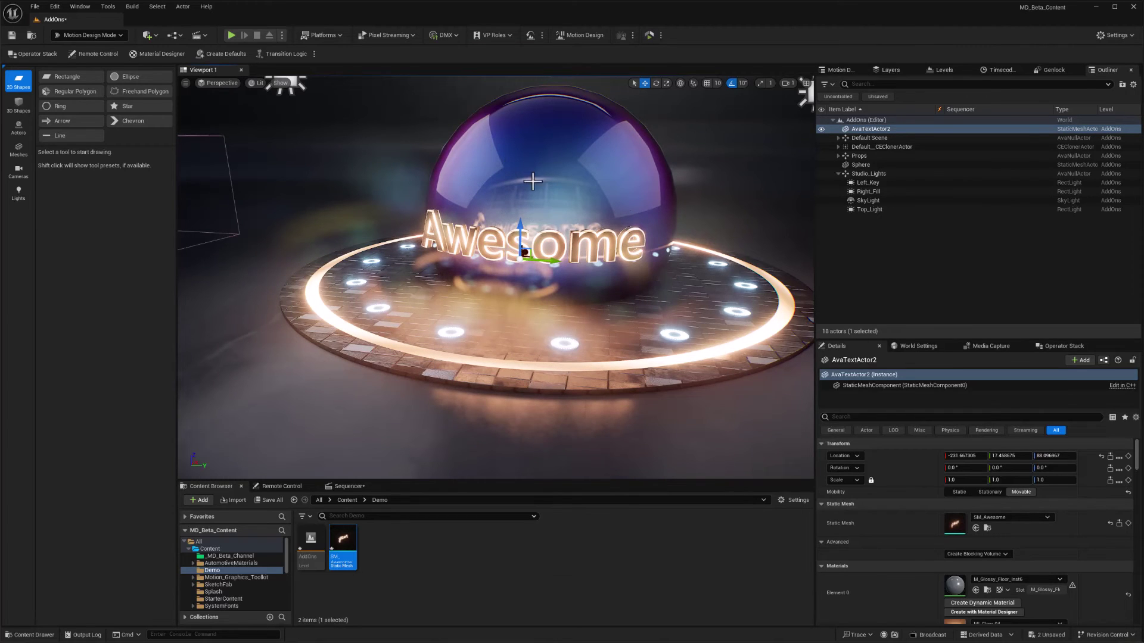
Step: Select the Sphere in the Motion Design outliner, then reselect AvaTextActor2 in the world list
left_click(836, 70)
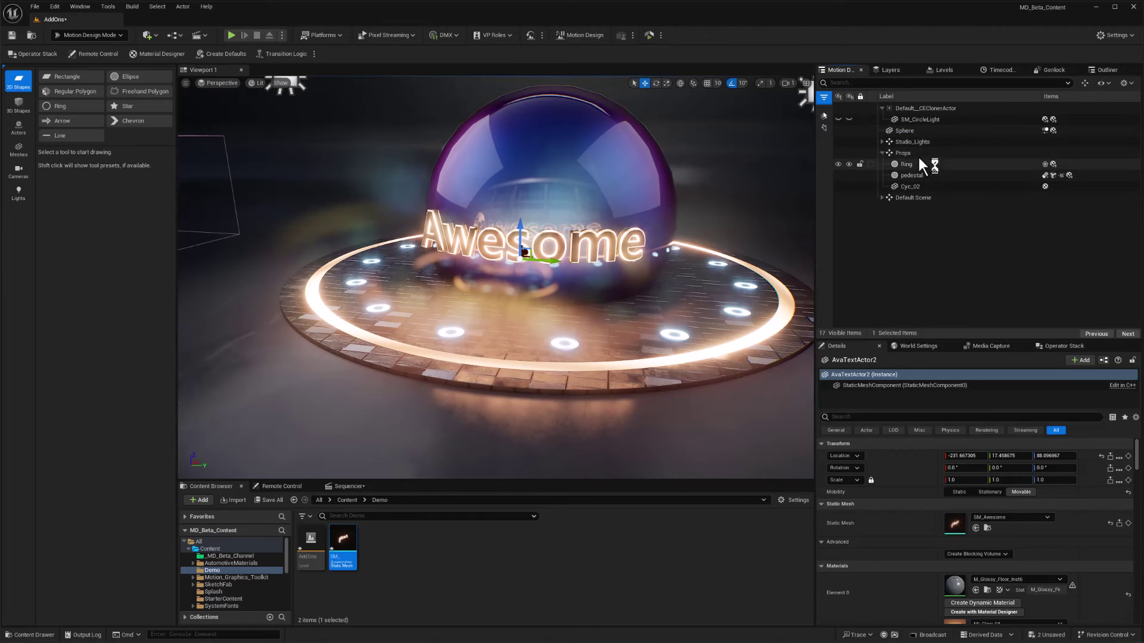
left_click(908, 131)
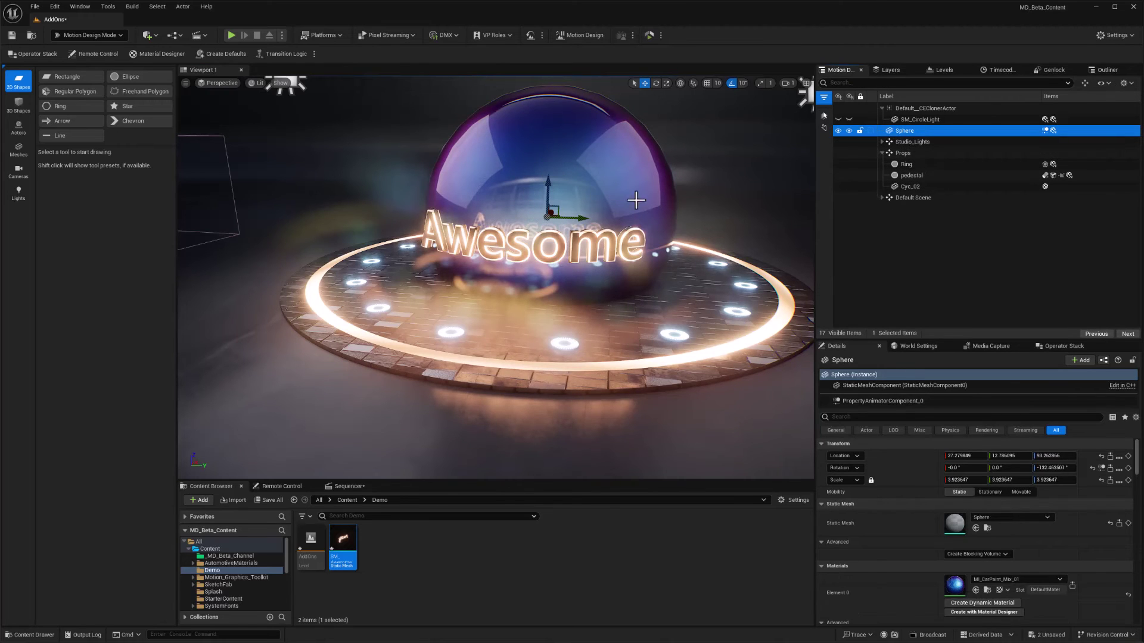
left_click(1099, 70)
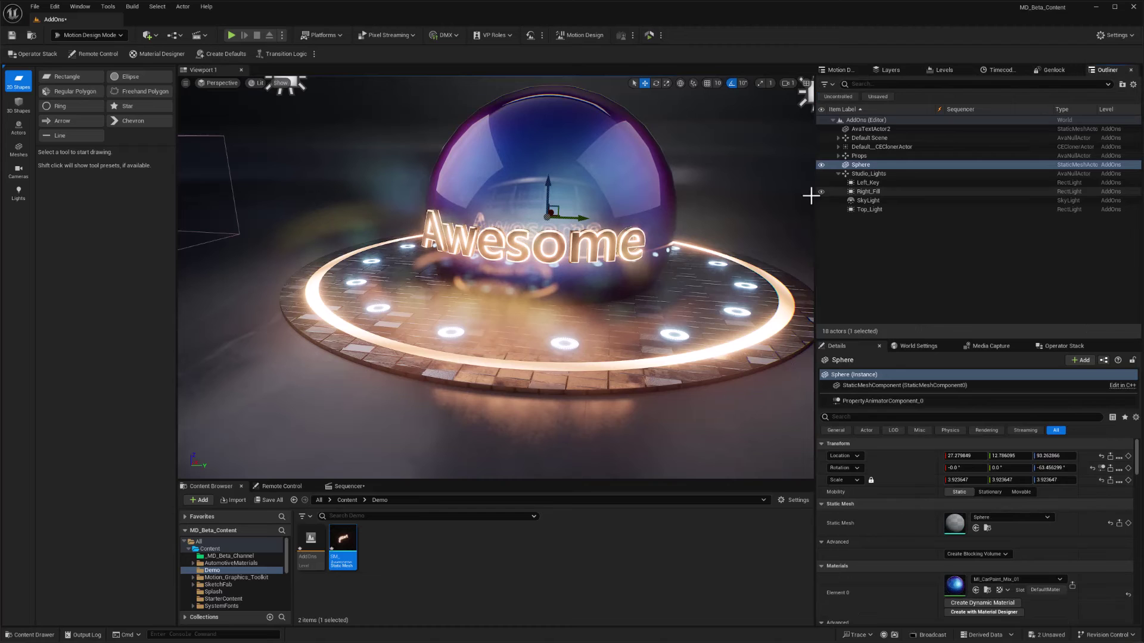
left_click(862, 129)
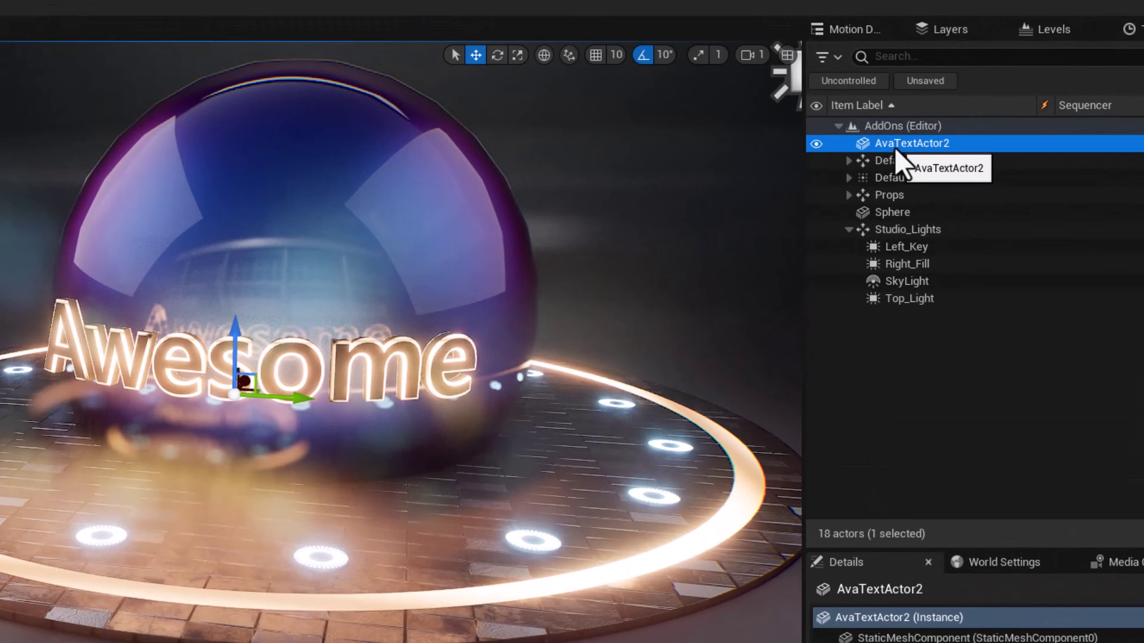
Step: Rename AvaTextActor2 to SM_AwesomeActor
left_click(892, 147)
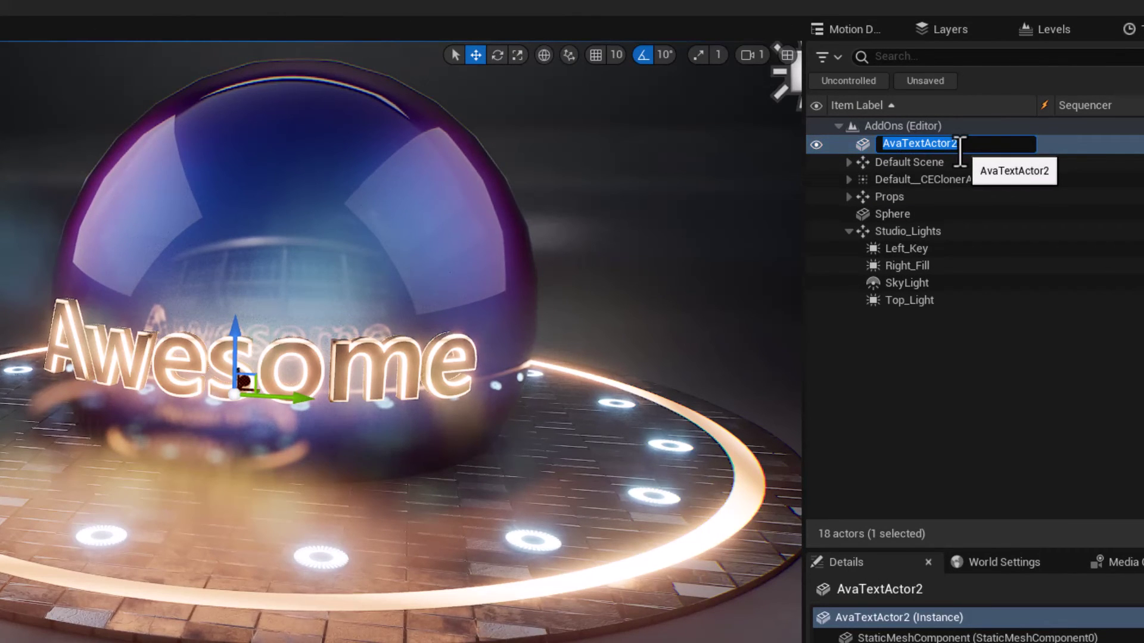
type("SM_AwesomeA")
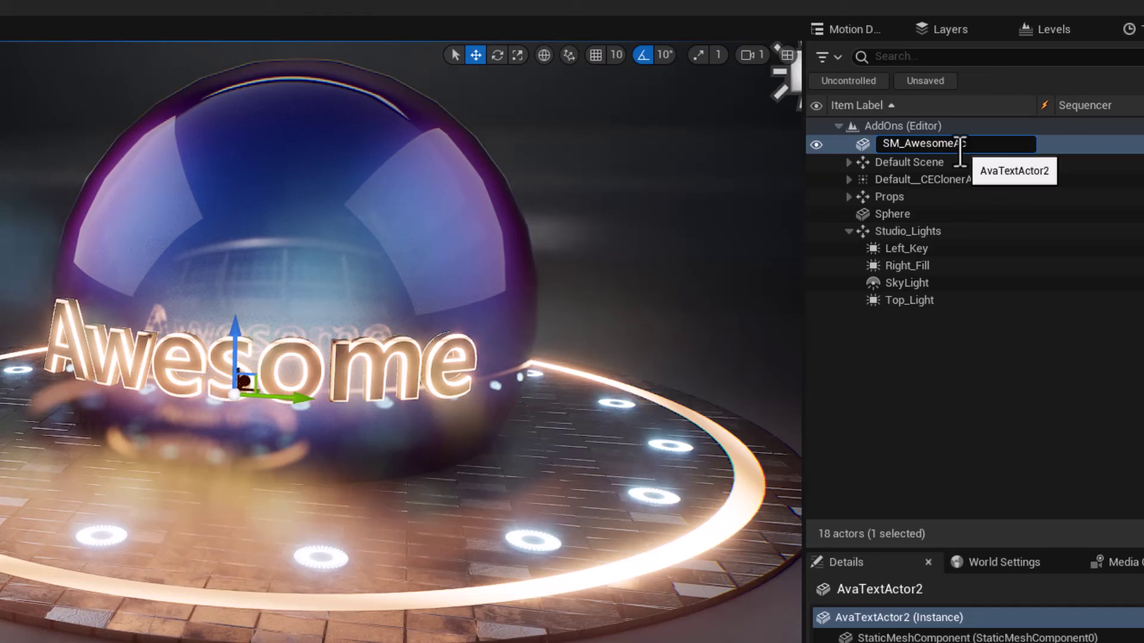
type("tor")
key("Return")
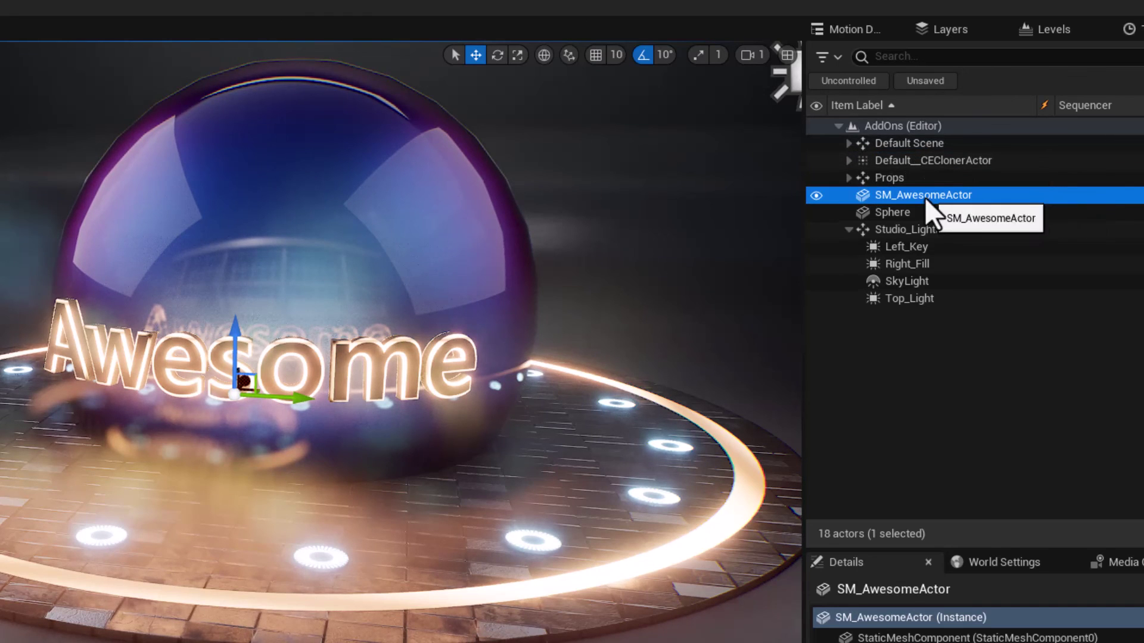
Step: Parent SM_AwesomeActor under the Sphere and watch it circle the sphere
left_click_drag(890, 195, 884, 211)
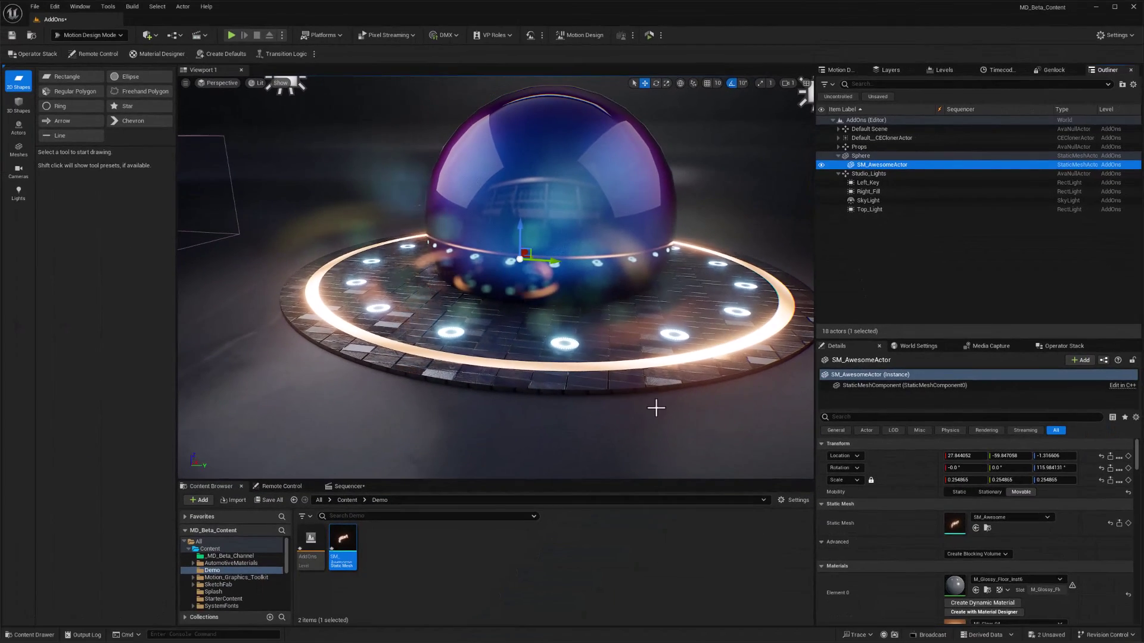
left_click_drag(656, 408, 673, 388, "alt")
right_click_drag(673, 387, 675, 350, "alt")
middle_click_drag(675, 349, 641, 377, "alt")
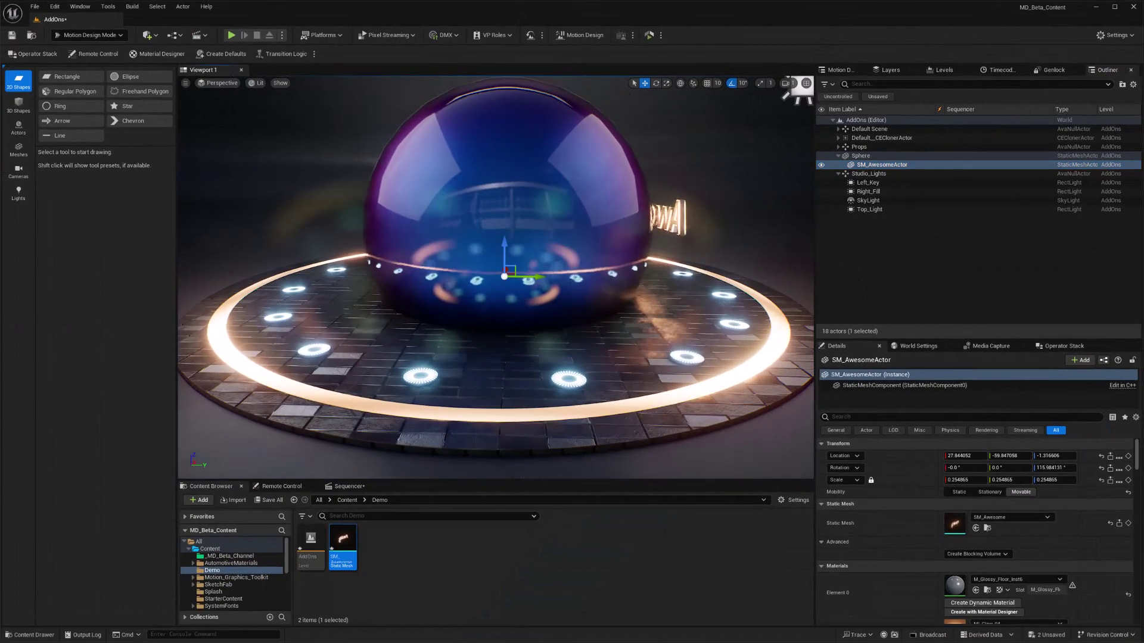
left_click_drag(641, 378, 636, 370, "alt")
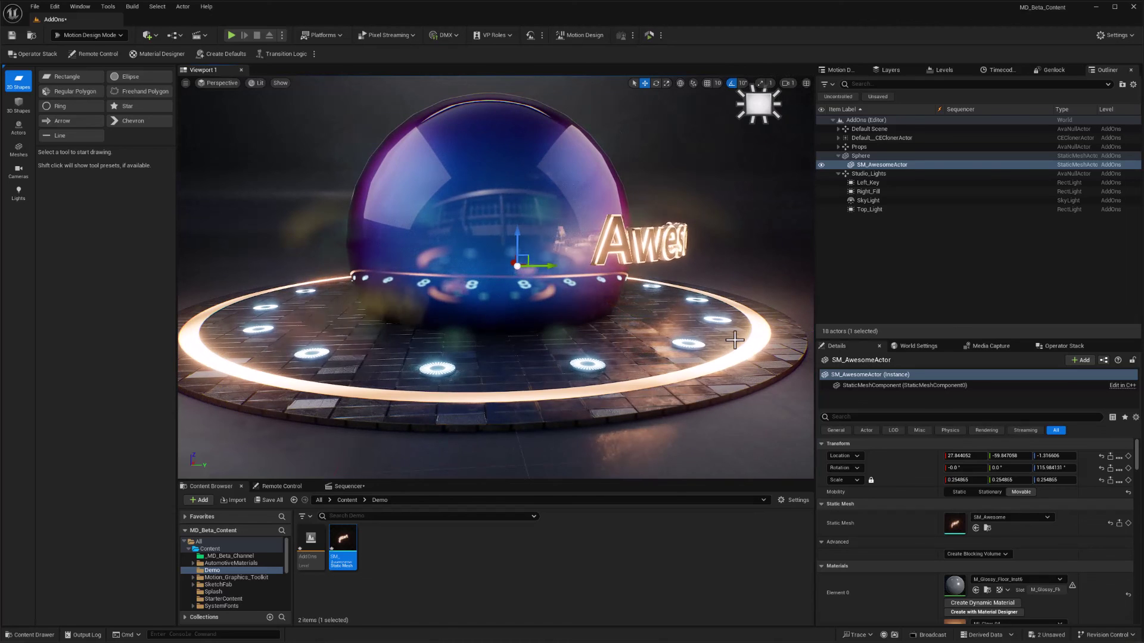